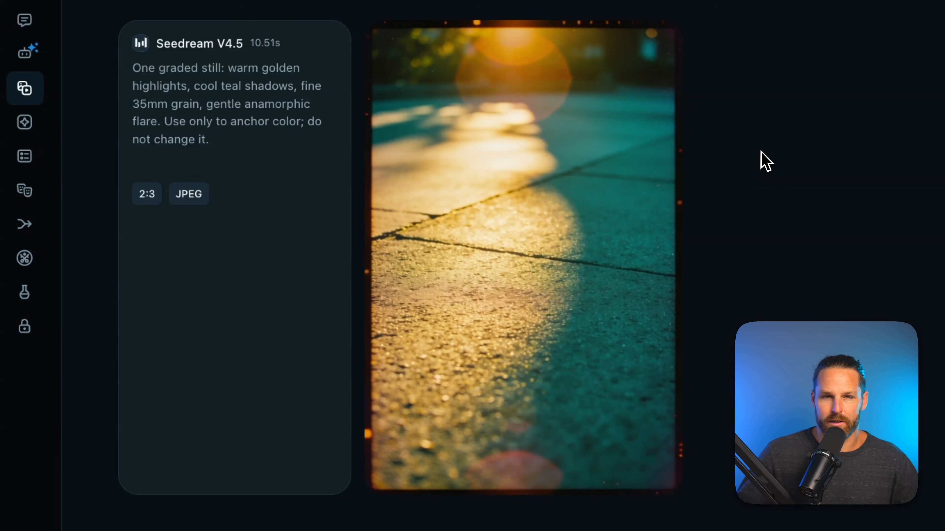
- Edit the goggled woman's portrait into a full-body, front-facing character reference on a neutral grey studio backdrop with even light
scroll(744, 223, "down", 5)
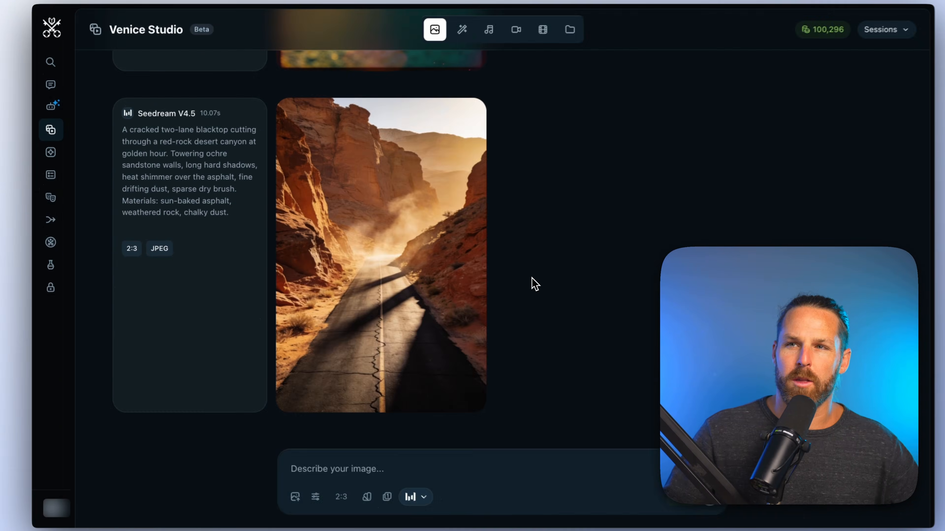
scroll(751, 294, "down", 10)
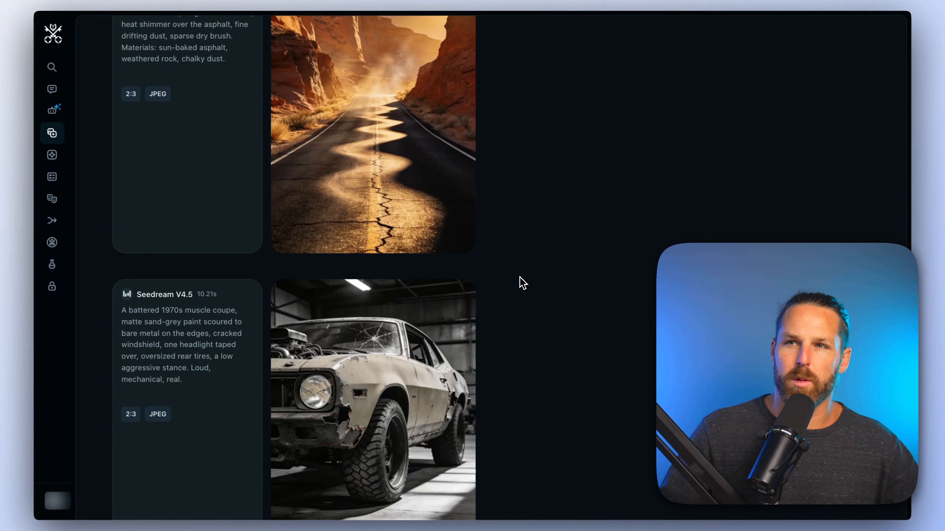
scroll(518, 276, "up", 3)
mouse_move(437, 243)
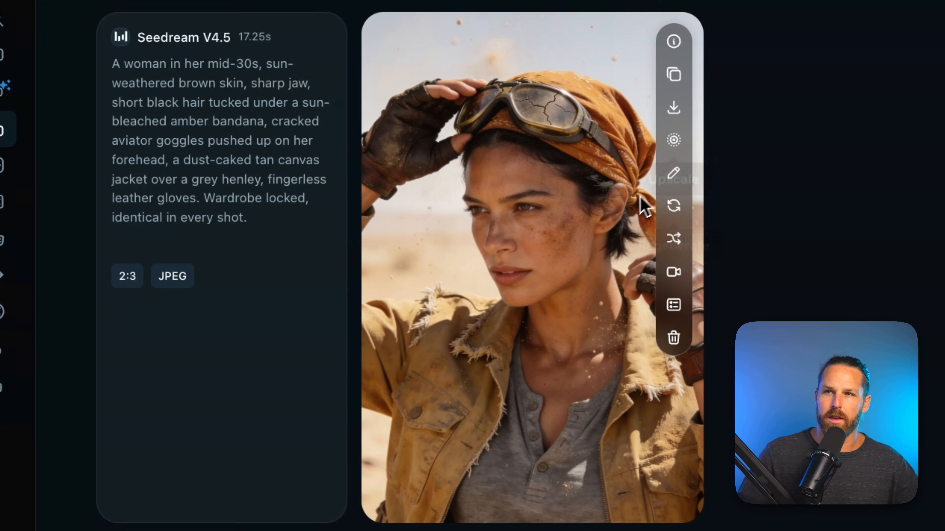
left_click(674, 175)
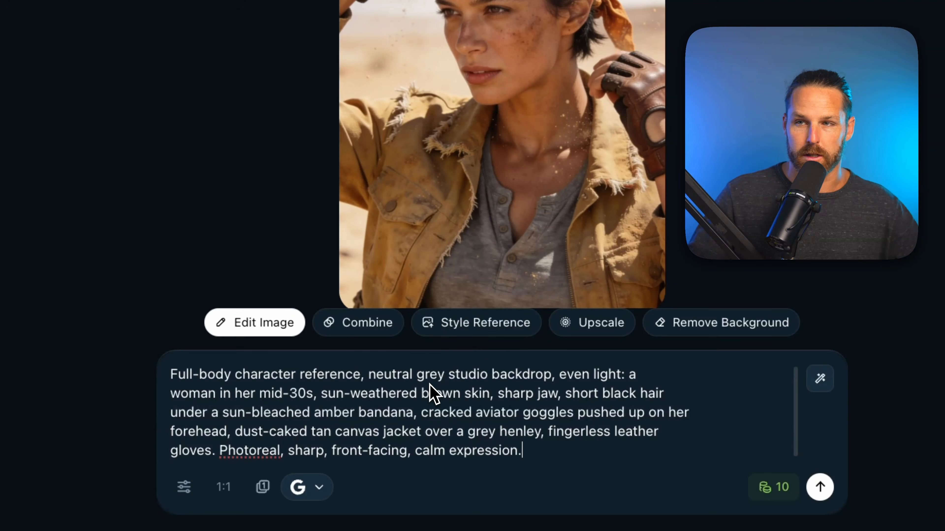
left_click(820, 487)
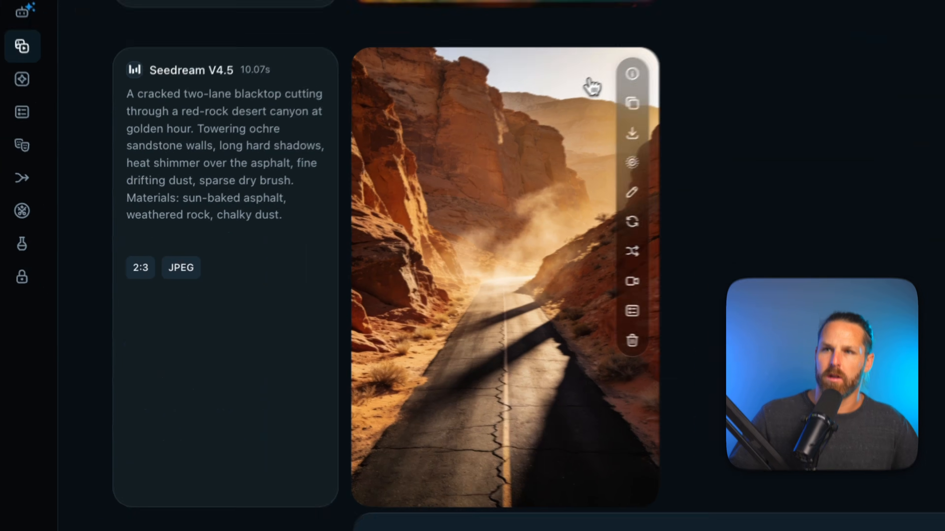
- Edit the desert canyon road image into a Widescreen (21:9) establishing plate with no people and no vehicles
scroll(618, 172, "down", 1)
left_click(632, 192)
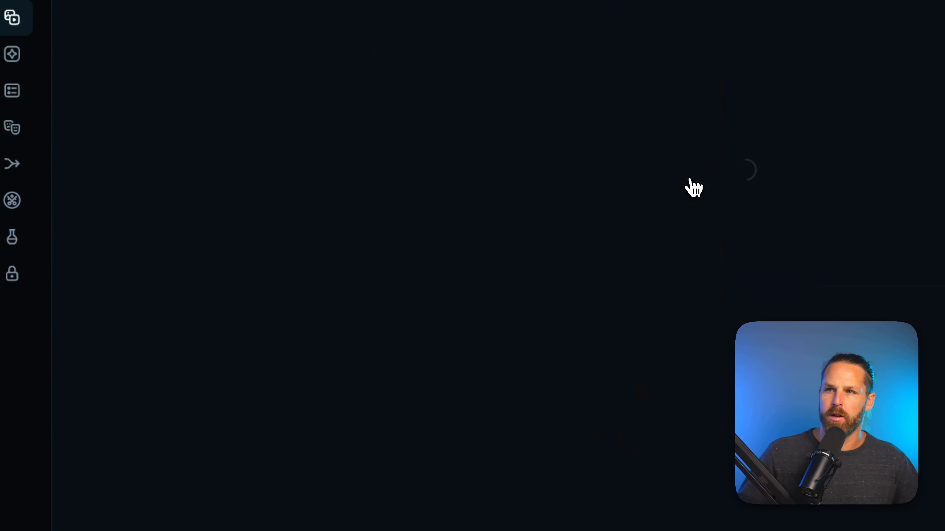
left_click(256, 508)
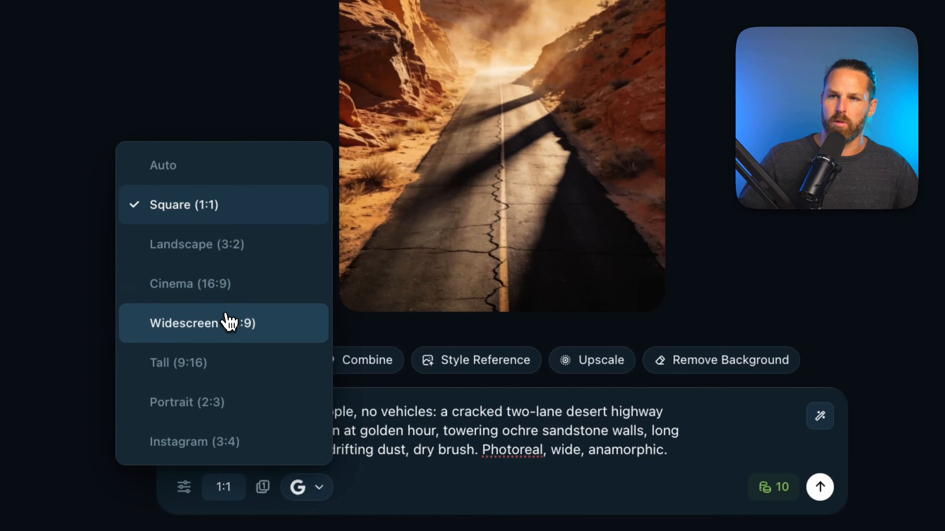
left_click(229, 322)
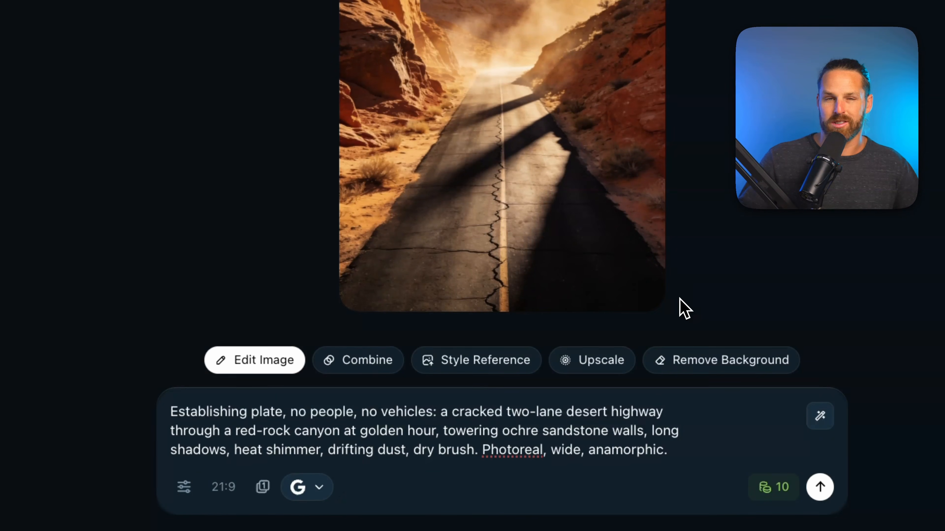
left_click(820, 488)
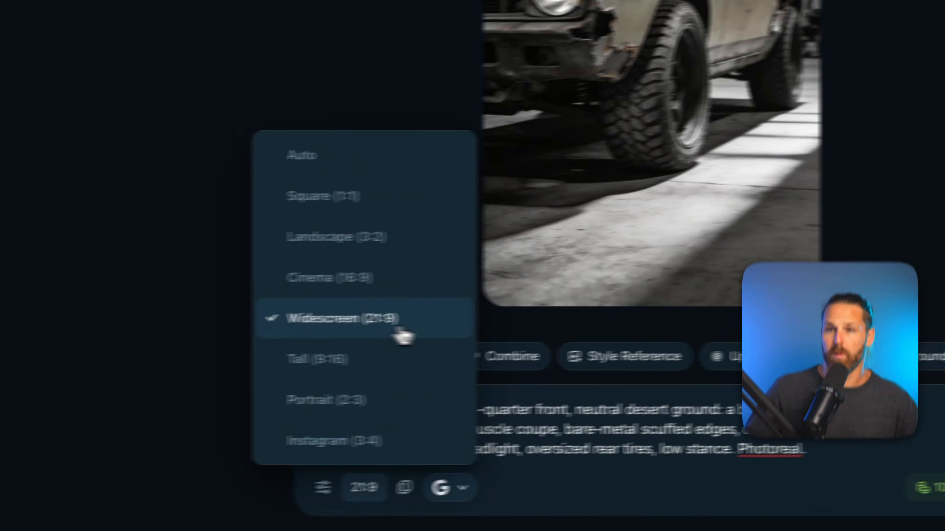
- Generate a Landscape (3:2) product-style plate of the 1970s muscle coupe on desert ground, and remove its 'product information' text box
left_click(387, 237)
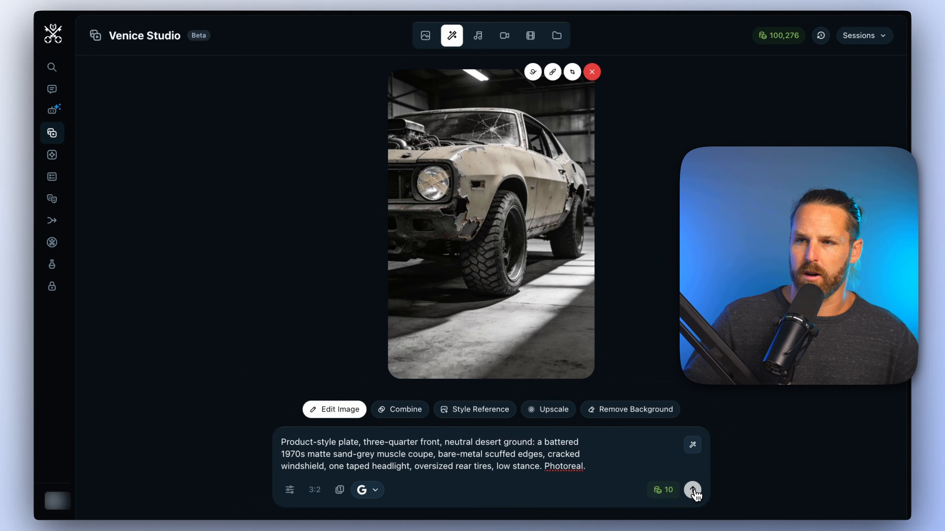
left_click(820, 487)
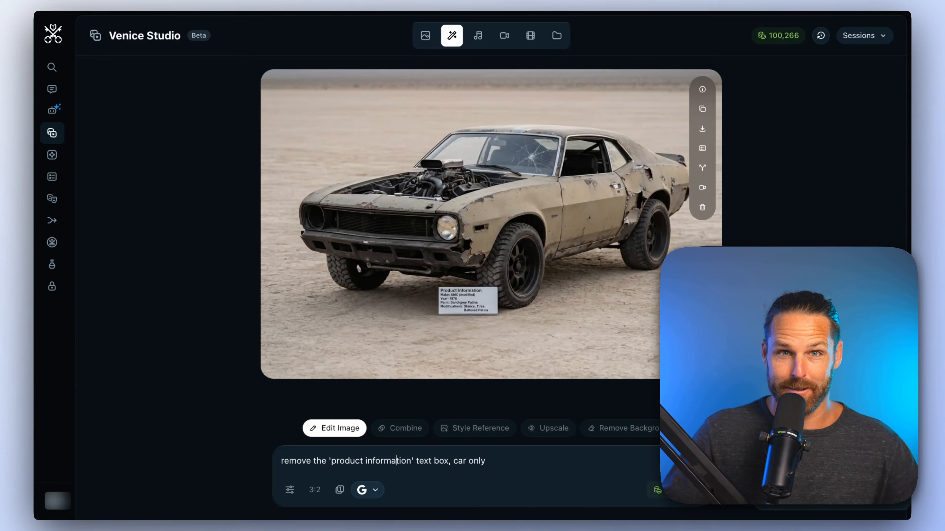
key("Return")
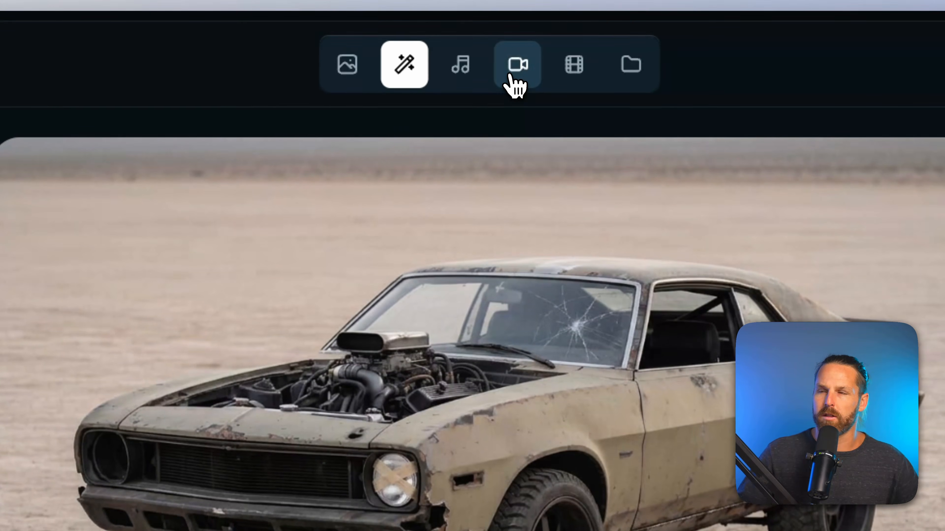
- Set up a Seedance 2.5 R2V video with the full-body woman, her portrait, the clean car plate and the canyon plate as reference images
left_click(509, 75)
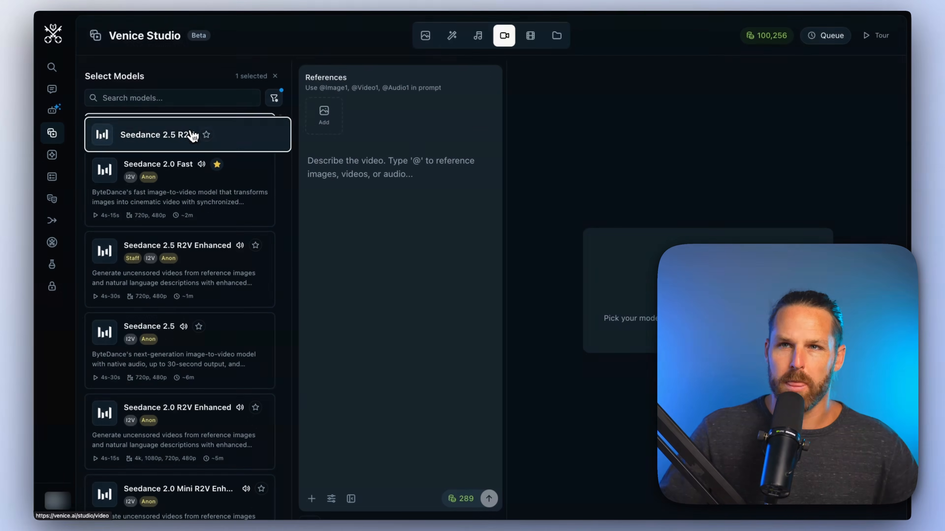
left_click(197, 129)
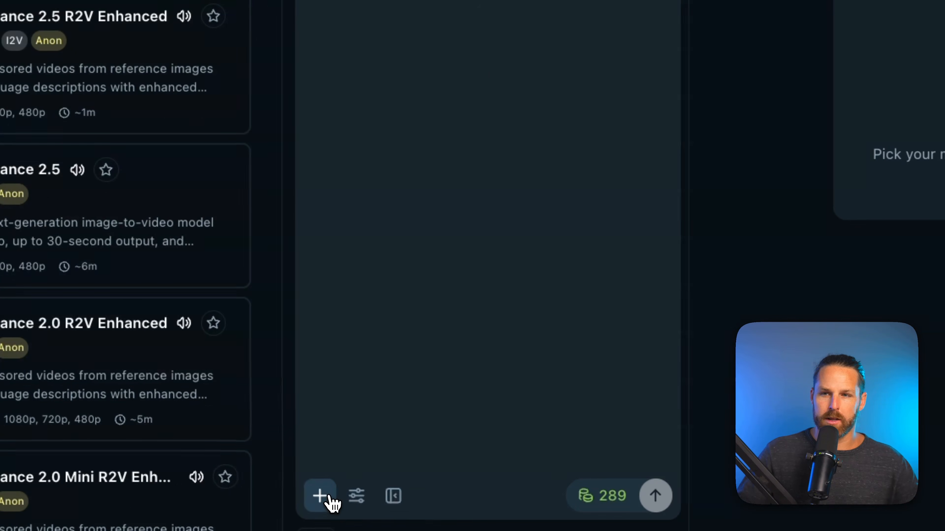
left_click(330, 494)
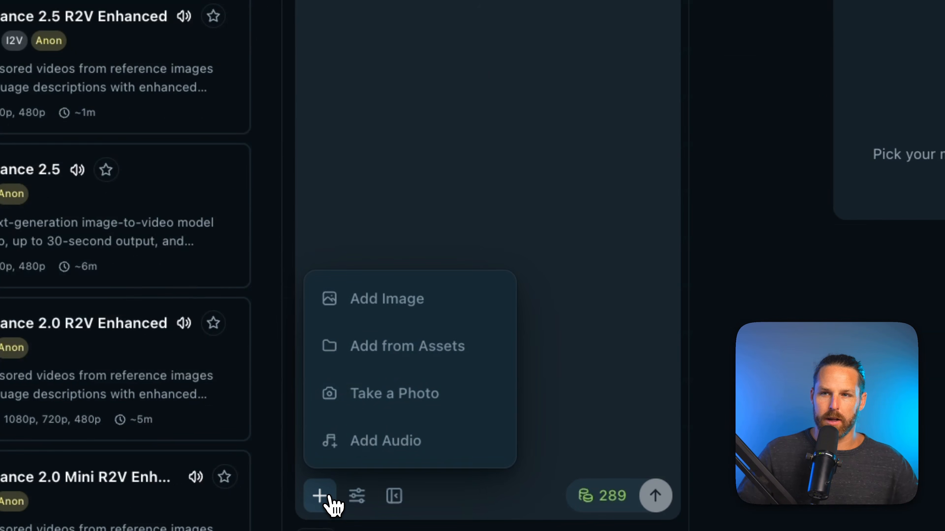
left_click(394, 348)
left_click(396, 365)
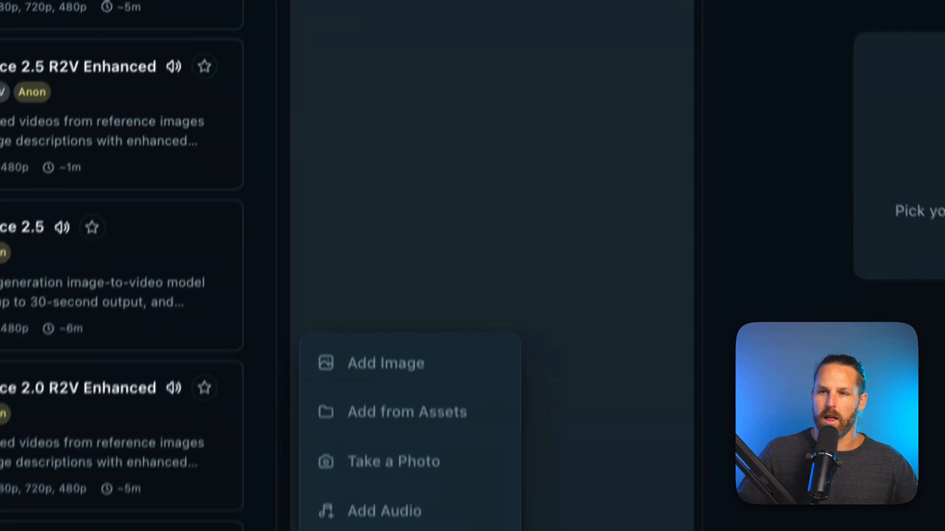
left_click(380, 344)
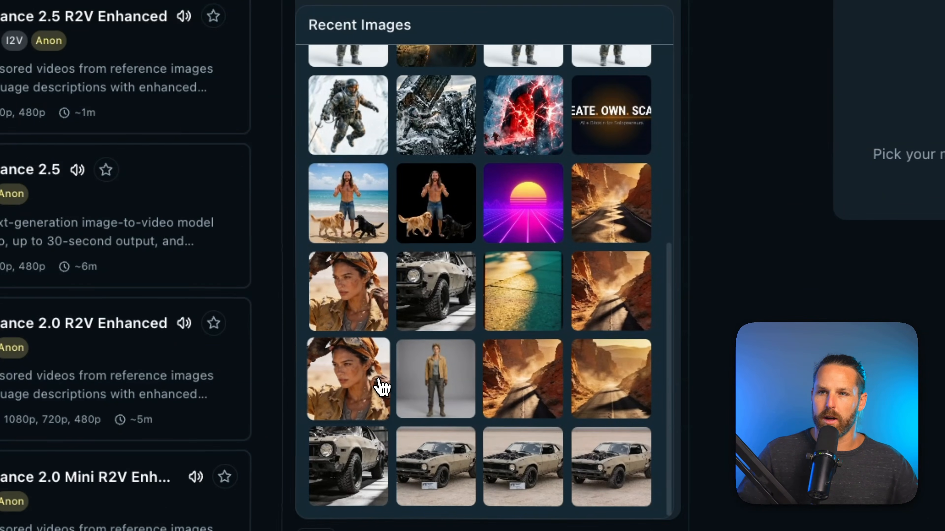
left_click(380, 376)
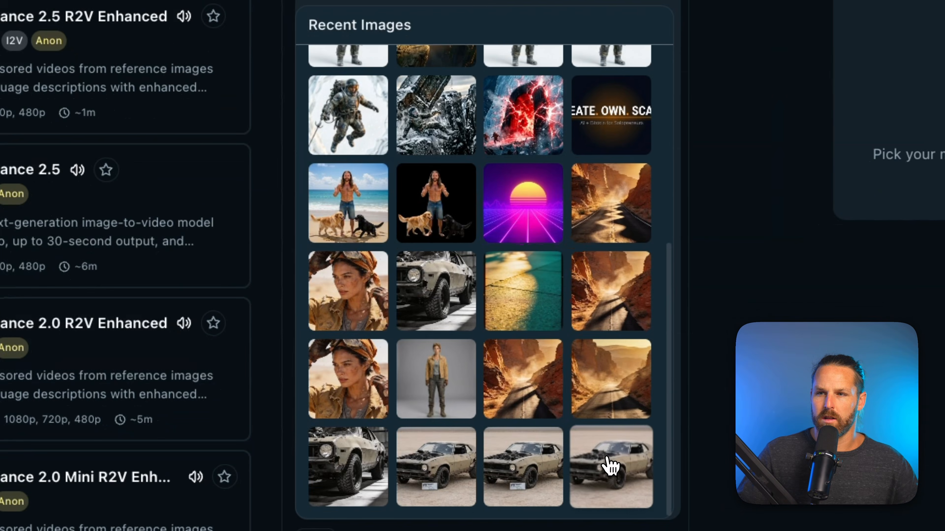
left_click(607, 466)
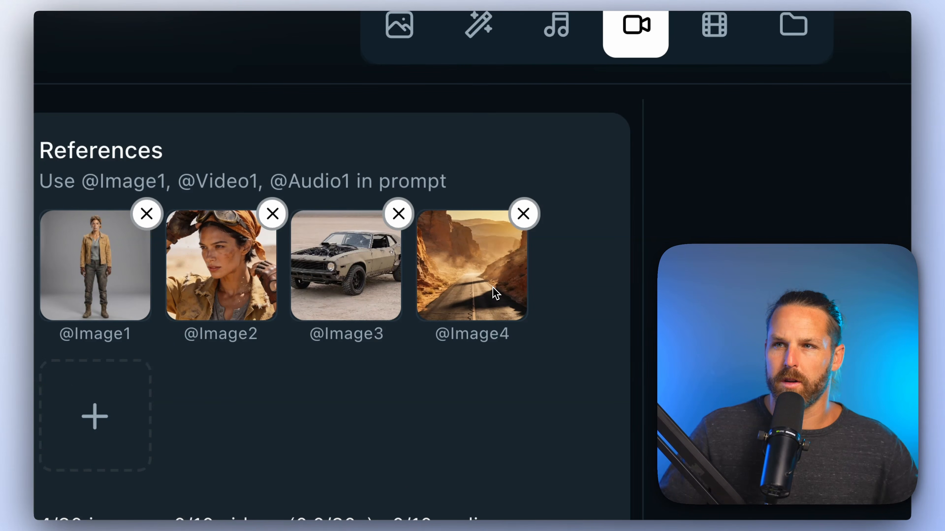
- Set the video's aspect ratio to 21:9 and its duration to 30s
left_click(253, 497)
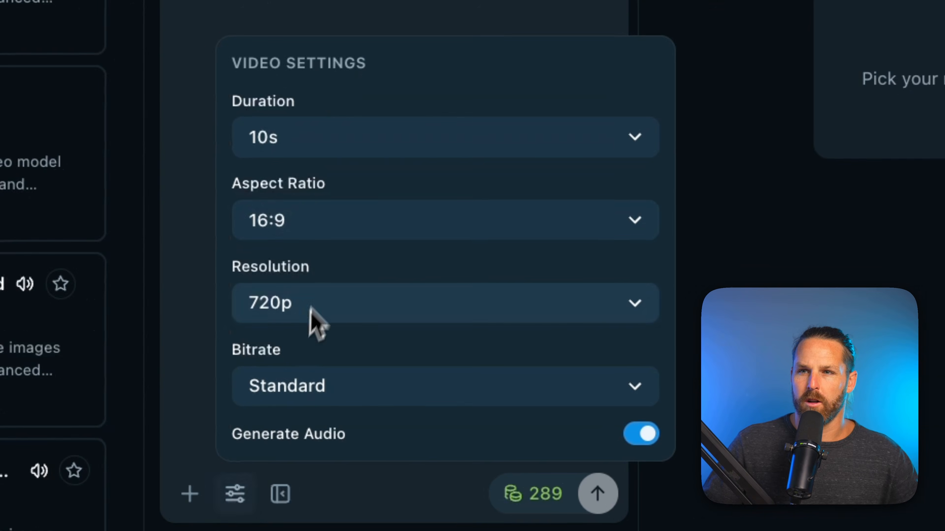
left_click(354, 220)
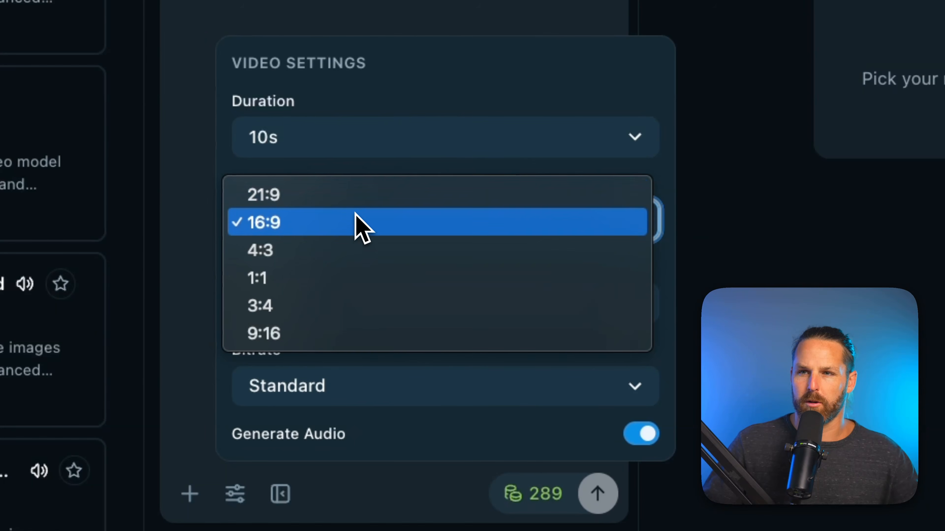
left_click(355, 195)
left_click(350, 147)
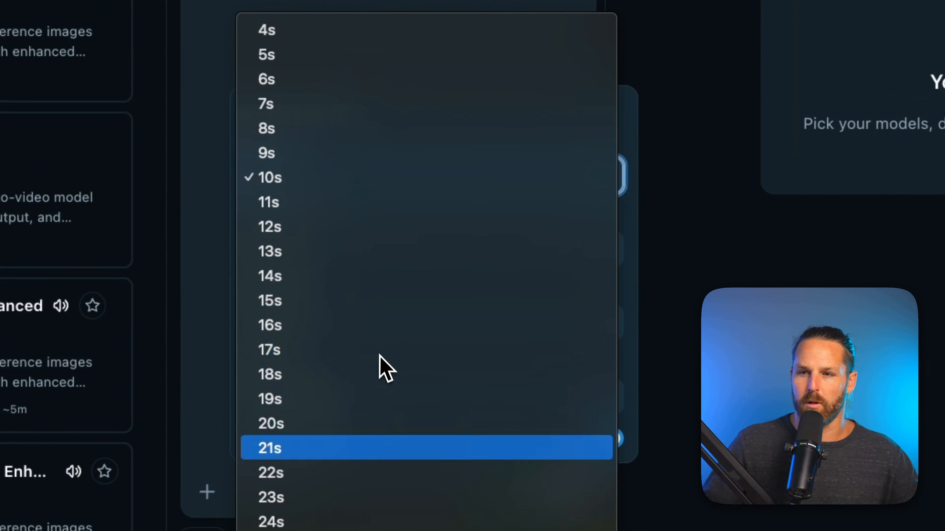
left_click(428, 530)
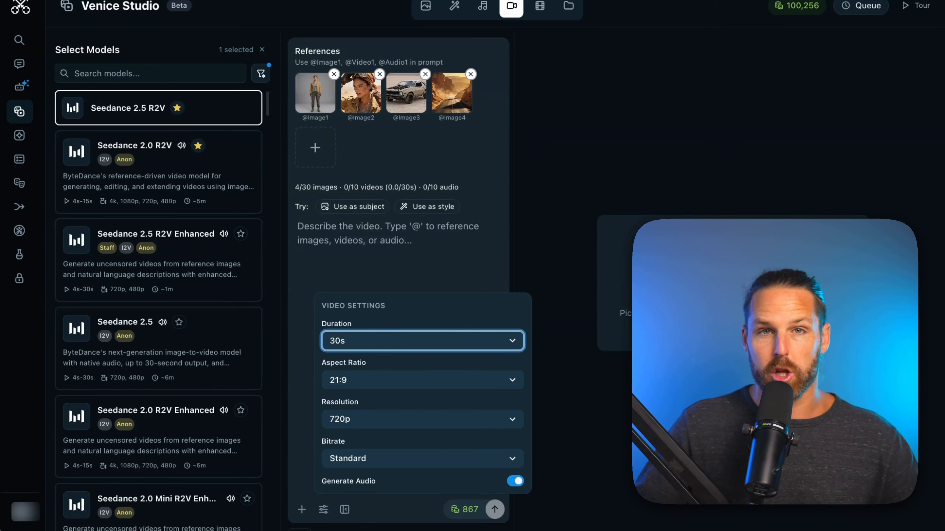
- Enter the STYLE paragraph (anamorphic 35mm, golden highlights, teal shadows, 24fps, 30 seconds, diegetic sound only) in the video prompt, leaving blank lines above it
left_click(337, 250)
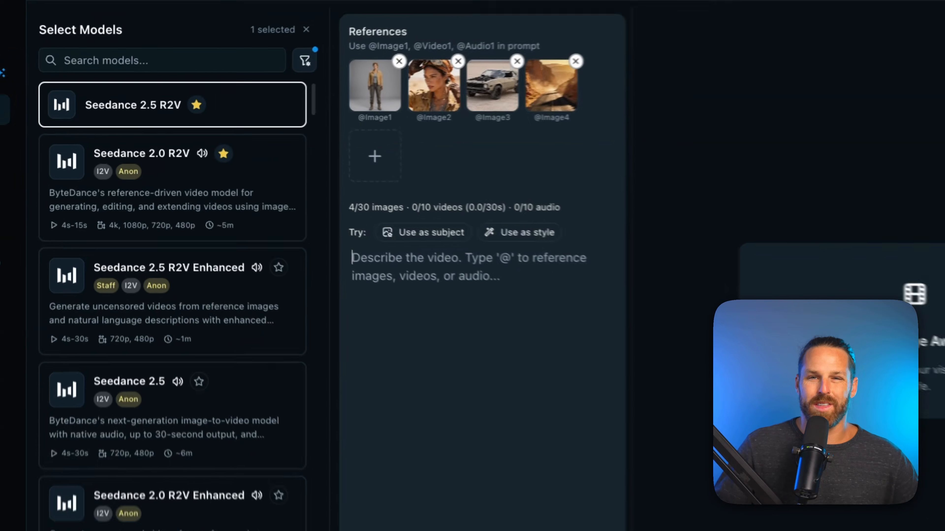
type("STYLE: shot on anamorphic 35mm, warm golden highlights and cool teal shadows, fine film grain, gentle lens flare, shallow depth of field, high dynamic range, photoreal. Aspect ratio 16:9, 24fps, 30 seconds. Face stable throughout, no deformation. Diegetic sound only, no music, no on-screen text.")
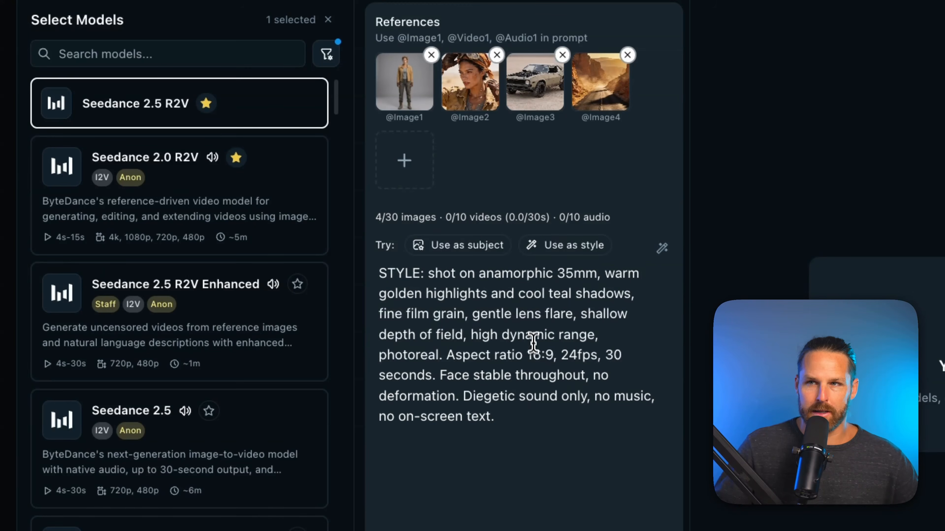
key("Return")
key("Return")
key("Return")
key("Return")
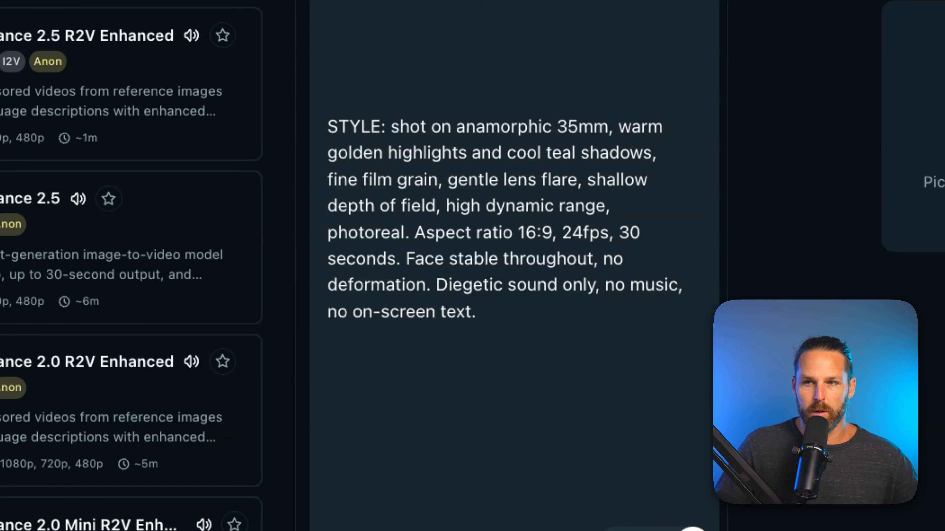
- Add the gold-and-teal pavement still from the assets as the fifth reference image
left_click(331, 530)
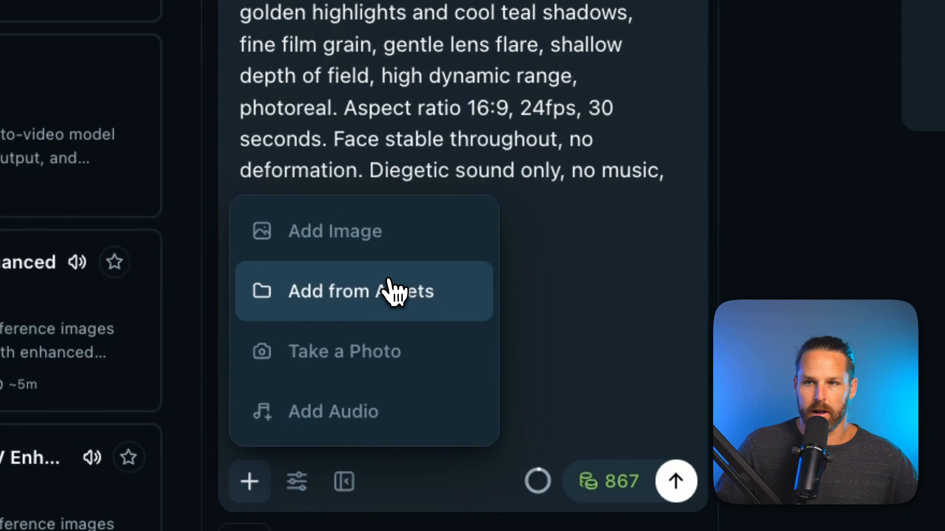
left_click(391, 295)
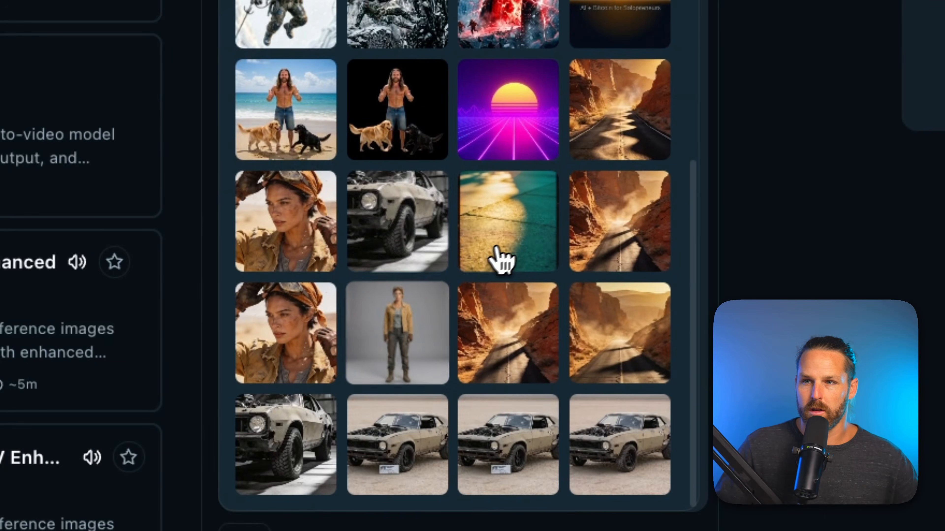
key("Escape")
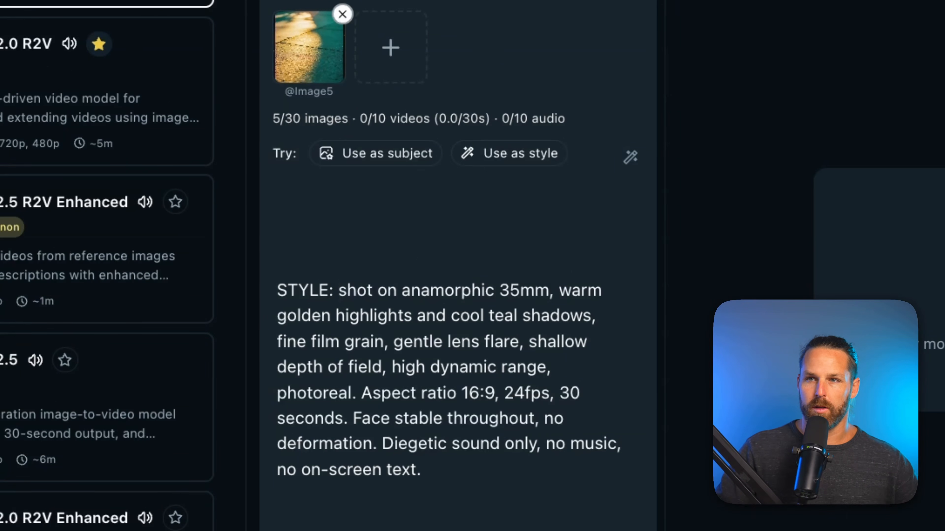
type("reference @")
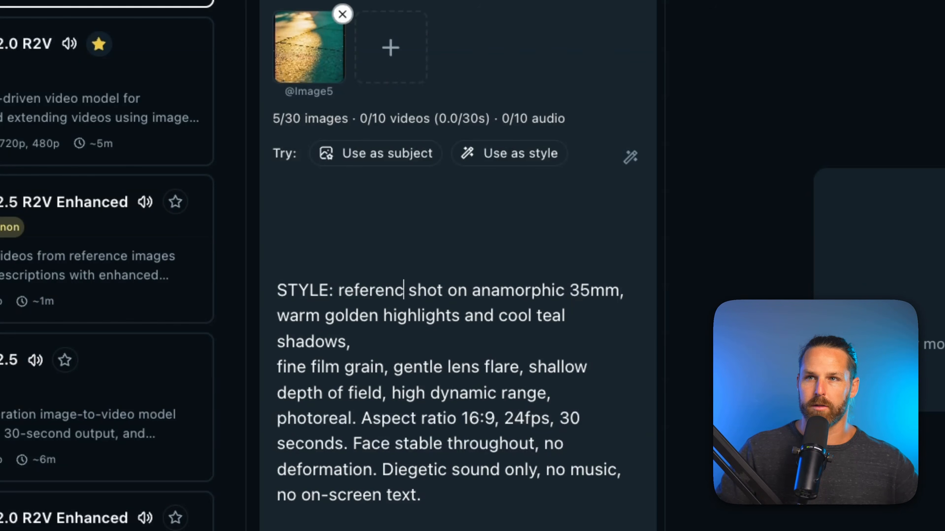
key("Down")
key("Down")
key("Down")
left_click(507, 254)
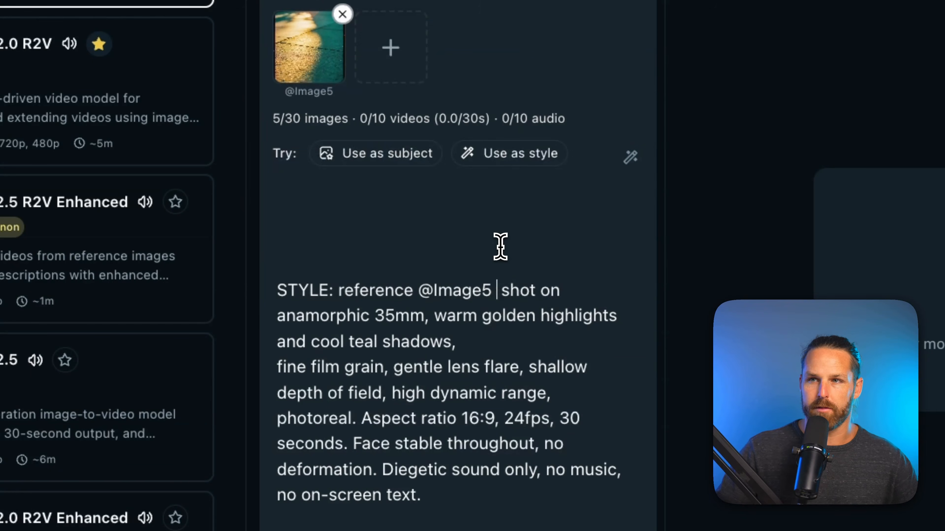
type(";")
- Remove the stray line breaks after "cool teal shadows," and "high dynamic range," in the STYLE paragraph
left_click(586, 344)
key("Delete")
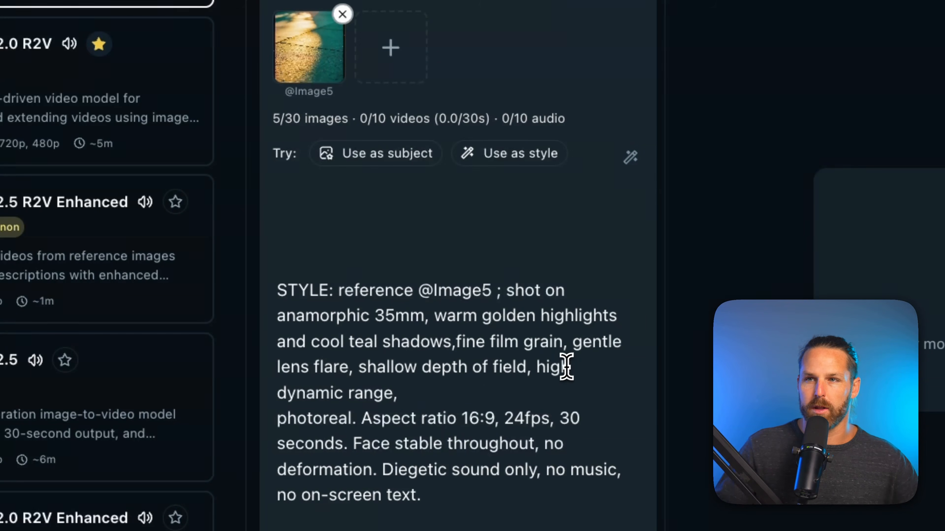
left_click(545, 387)
key("Delete")
left_click(440, 438)
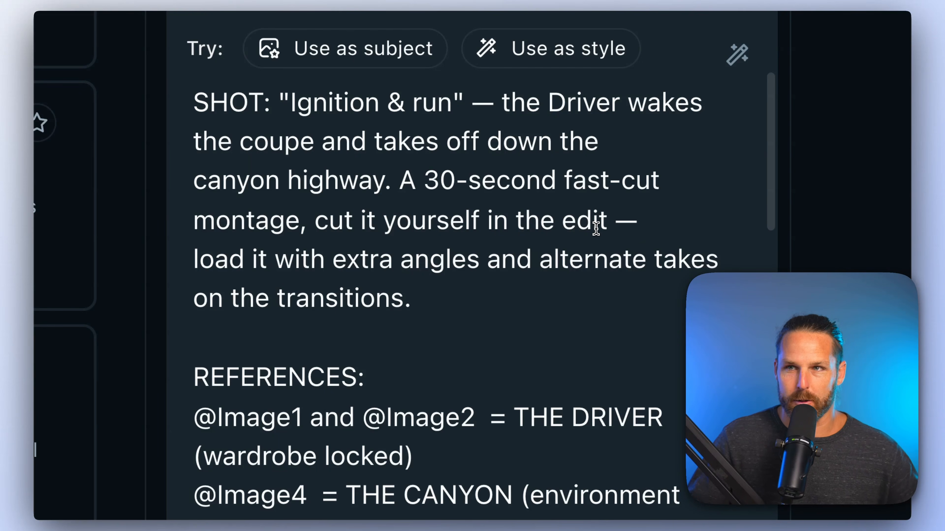
left_click_drag(230, 261, 493, 246)
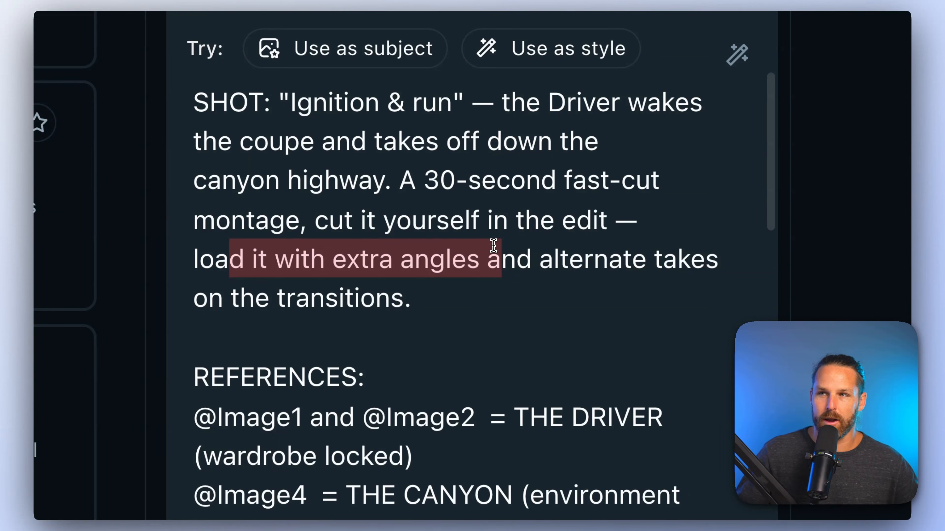
left_click(561, 258)
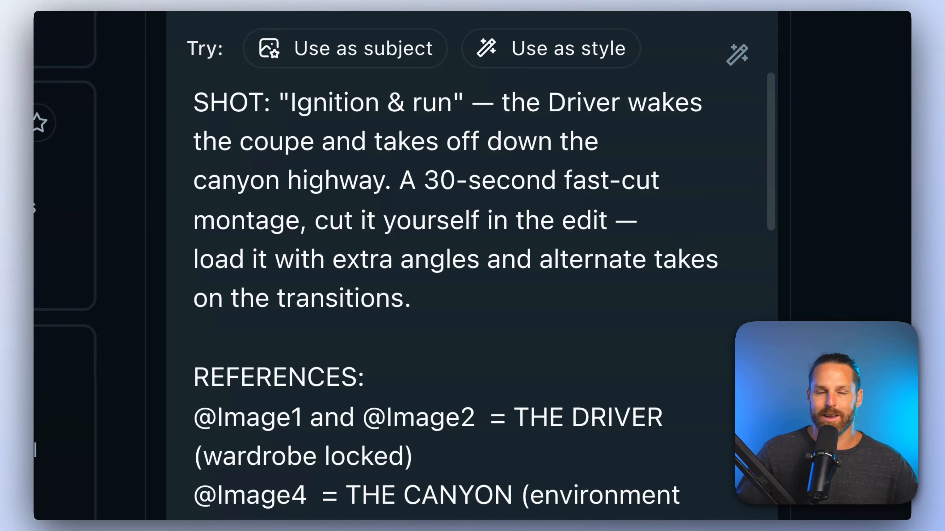
- Review the SHOT, REFERENCES, CHARACTER, SETTING and CAMERA sections of the "Ignition & run" video prompt
scroll(455, 297, "down", 1)
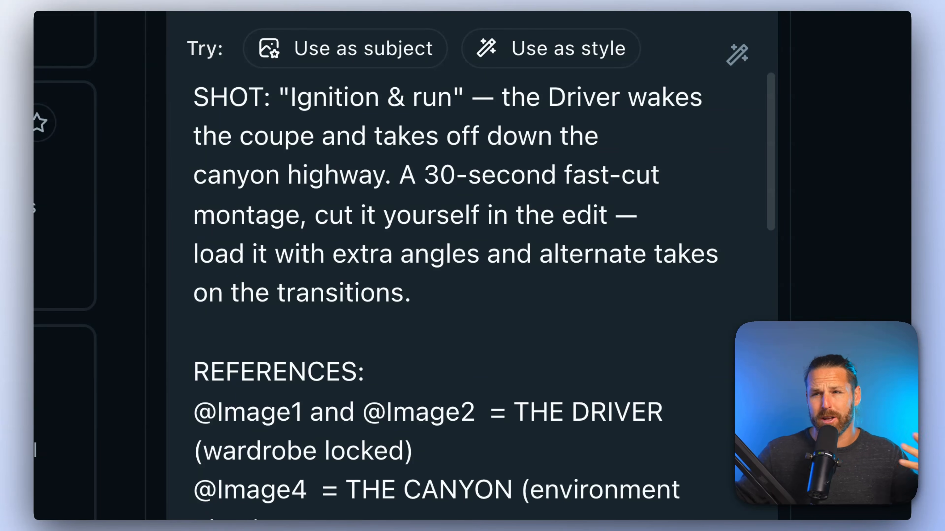
scroll(456, 298, "down", 1)
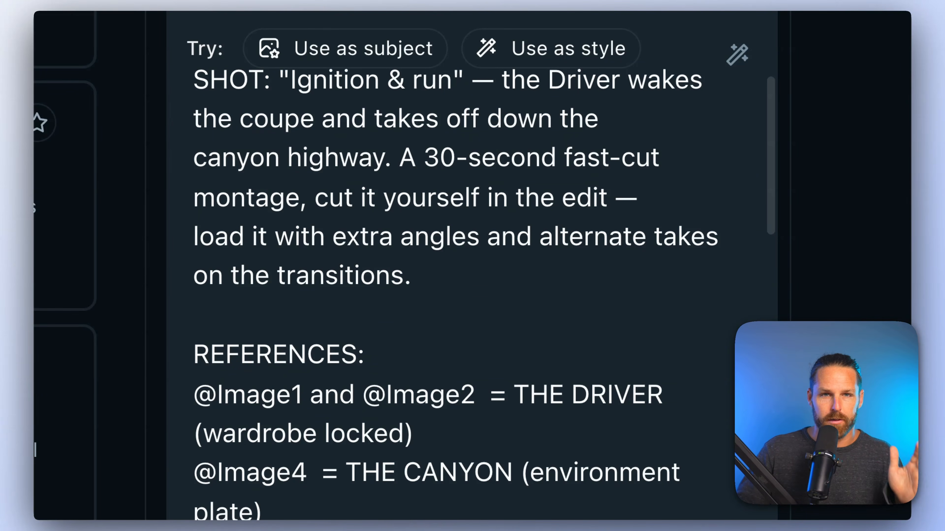
scroll(455, 298, "down", 5)
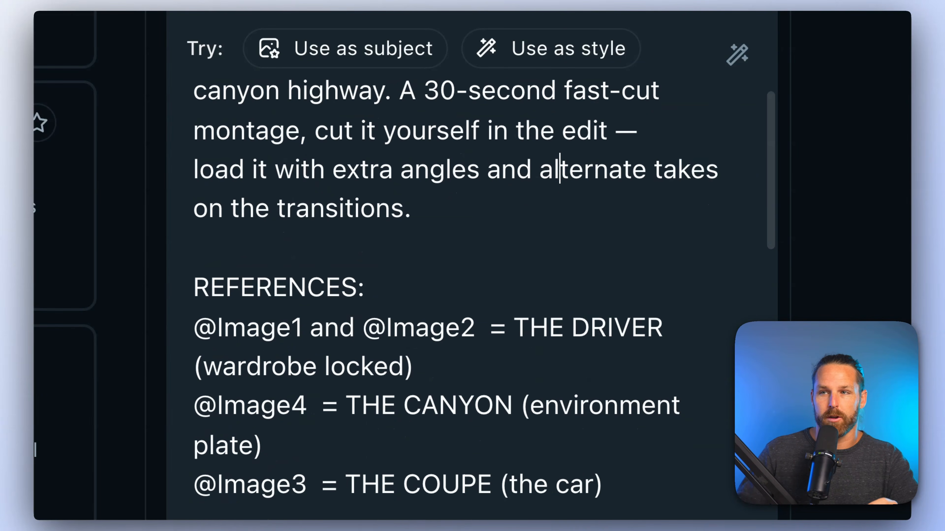
scroll(331, 200, "down", 1)
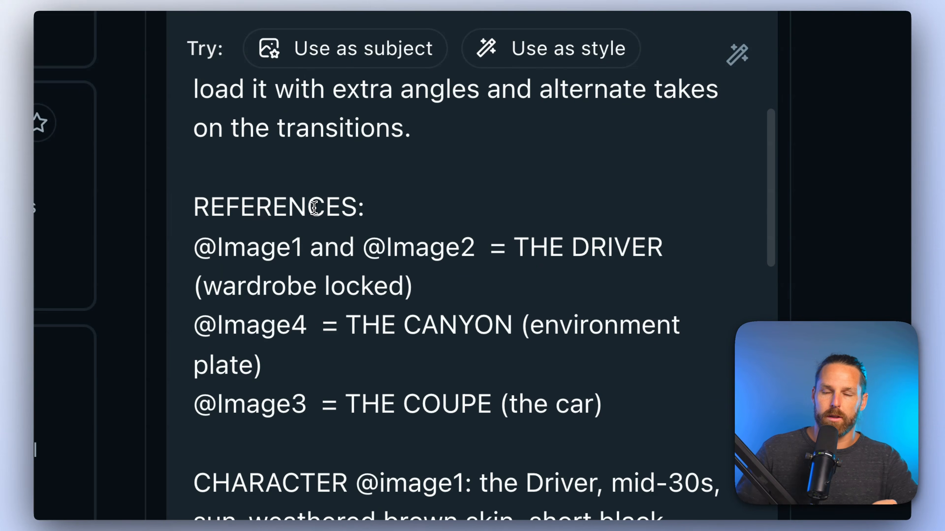
scroll(314, 207, "down", 1)
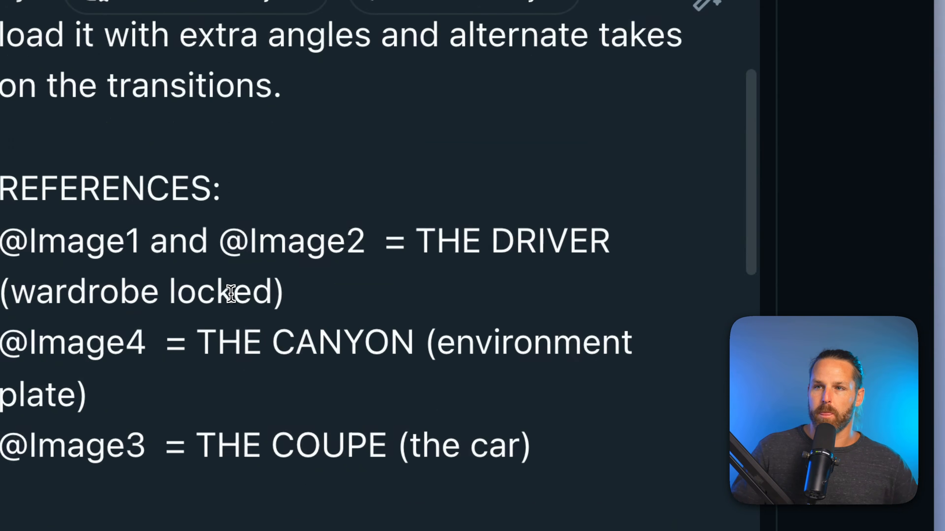
scroll(232, 292, "down", 3)
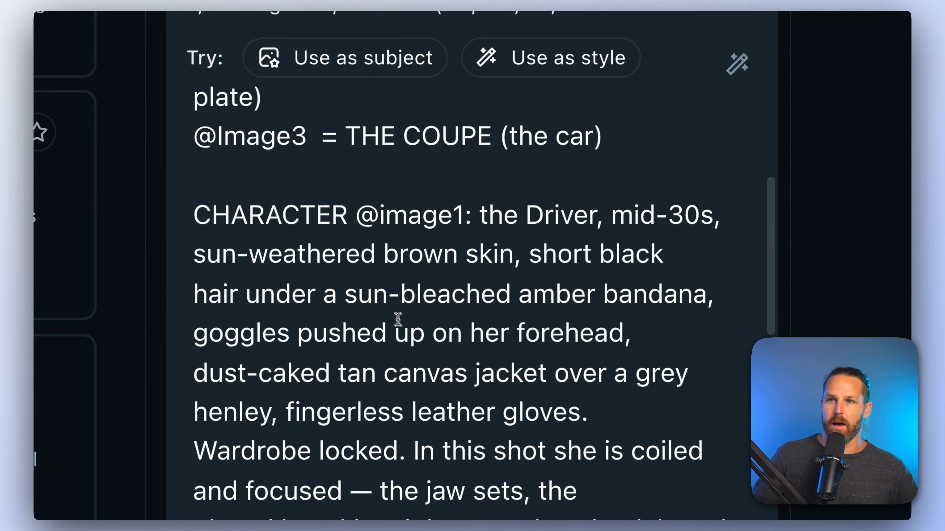
scroll(294, 240, "down", 1)
scroll(369, 328, "down", 2)
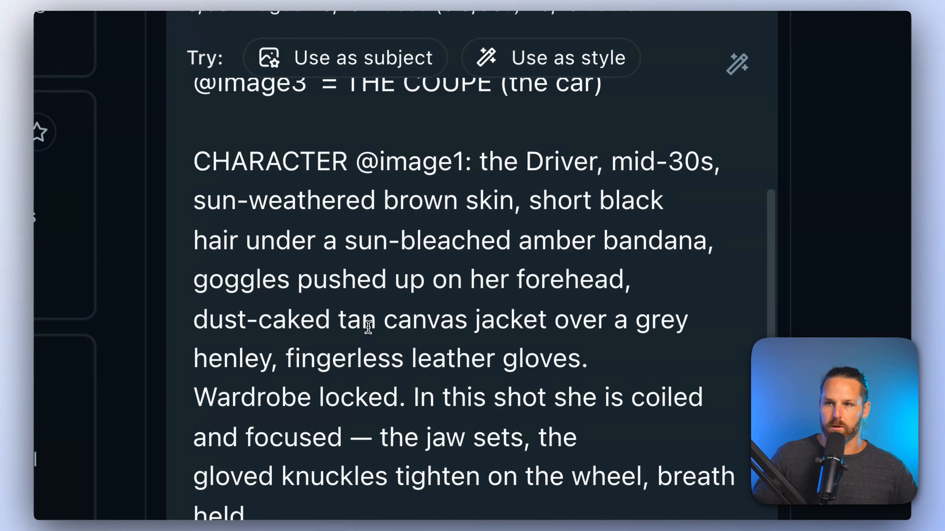
scroll(375, 401, "down", 5)
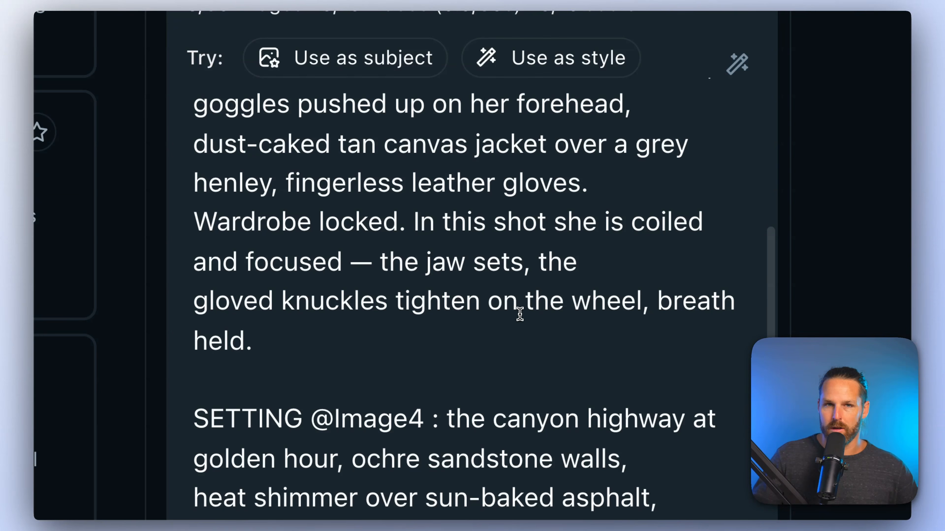
scroll(383, 243, "down", 5)
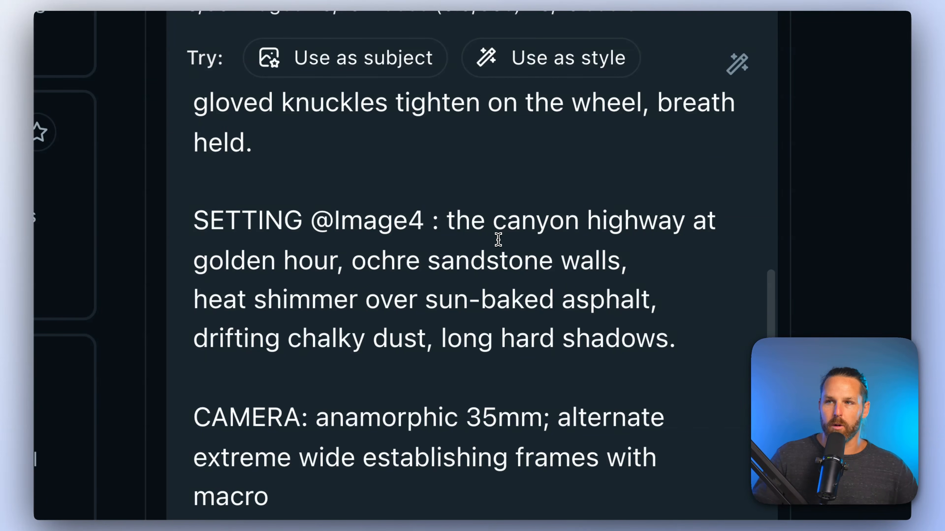
scroll(368, 293, "down", 4)
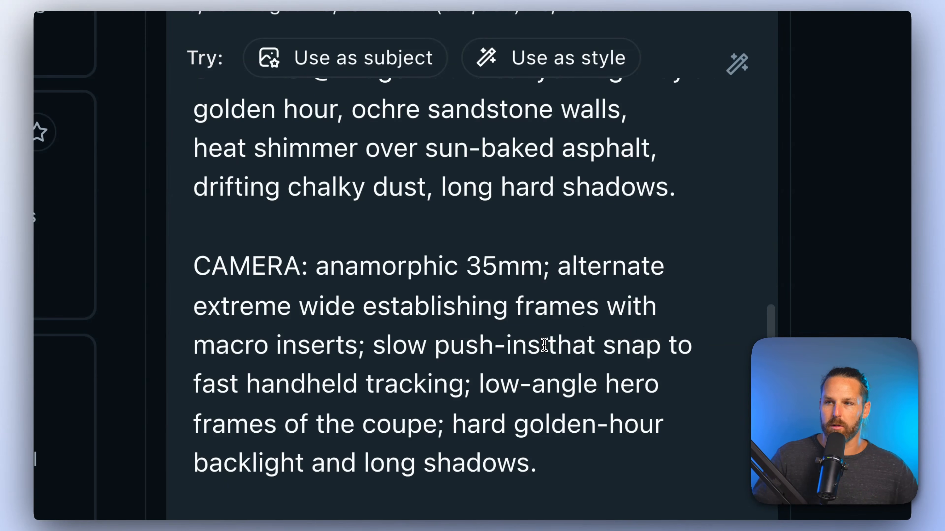
scroll(539, 344, "down", 1)
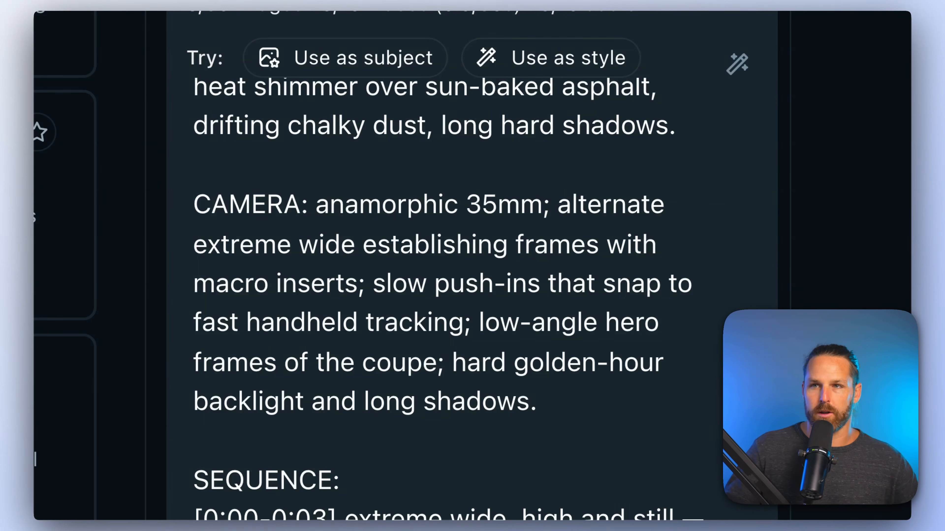
- Read through the timed SEQUENCE beats of the video prompt down to the closing STYLE paragraph
scroll(446, 298, "down", 10)
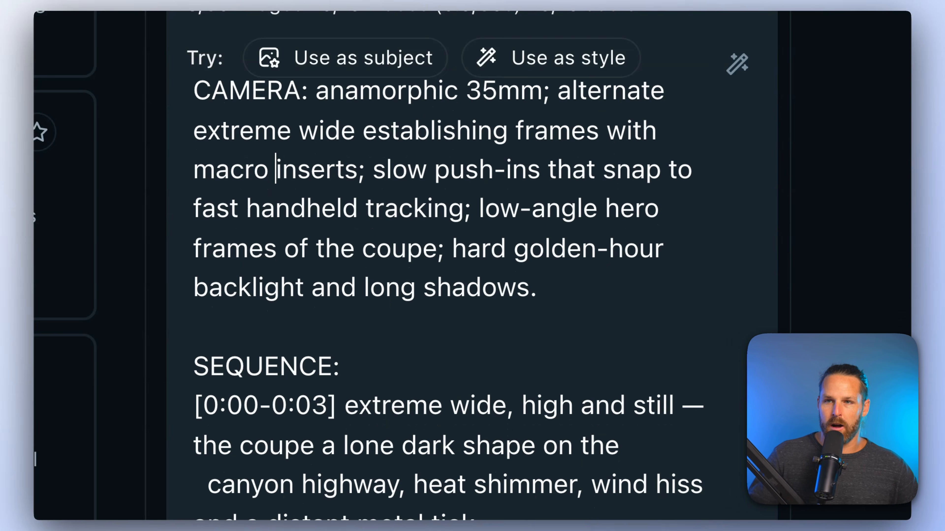
scroll(447, 298, "down", 3)
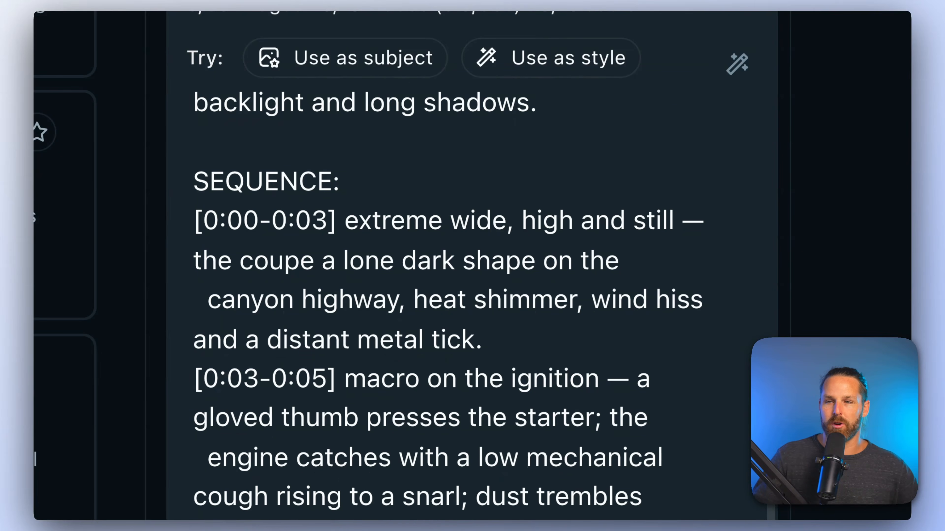
scroll(446, 298, "down", 1)
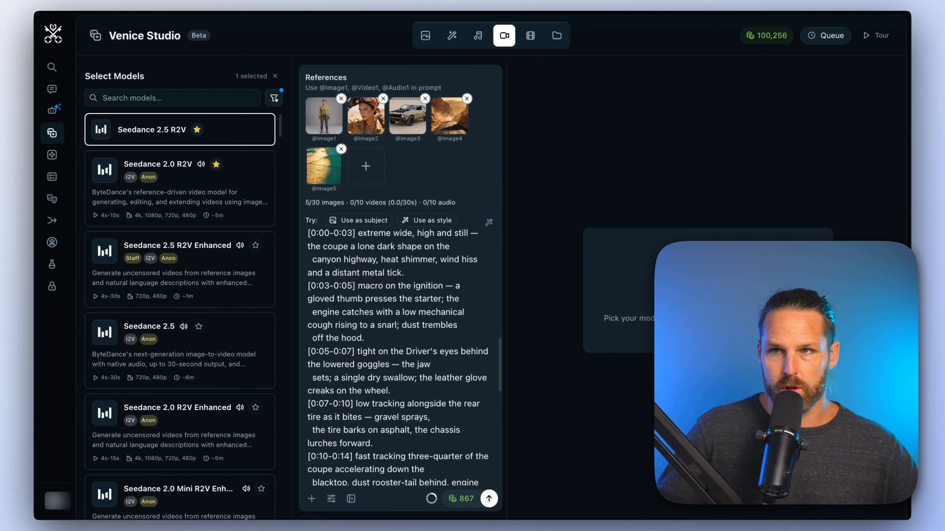
scroll(398, 353, "down", 1)
scroll(398, 353, "down", 1)
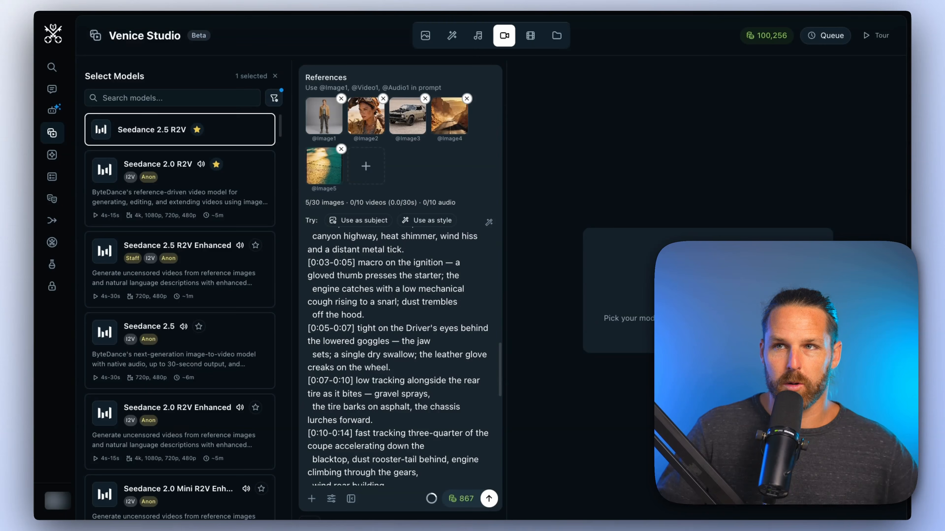
scroll(391, 304, "down", 10)
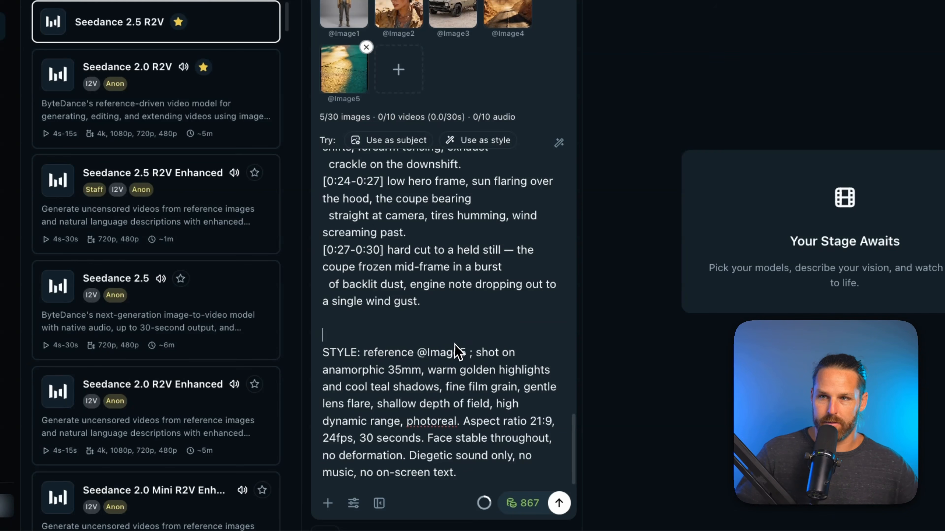
- Generate the "Ignition & run" video from the full prompt, including its timed SEQUENCE section
key("super+a")
left_click(483, 354)
scroll(483, 353, "down", 3)
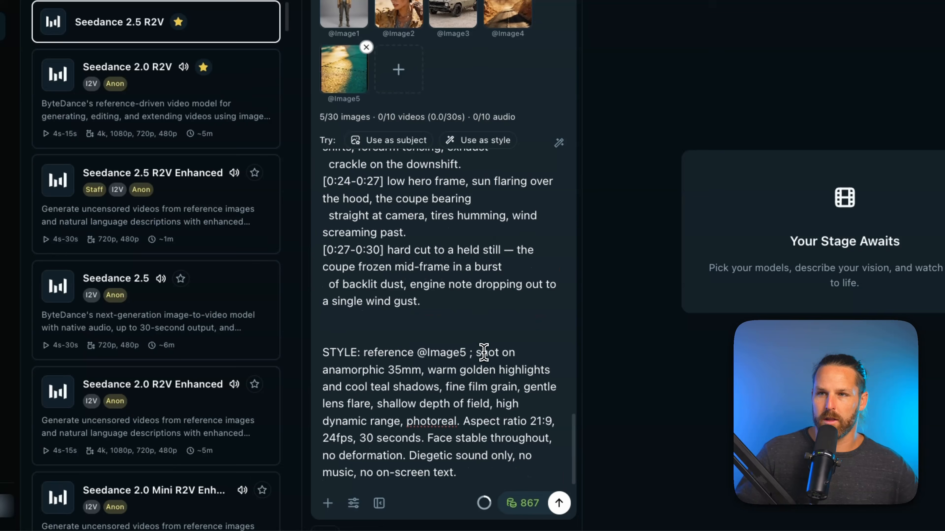
left_click(558, 503)
- Delete the whole SEQUENCE section from the prompt, keeping a single blank line between the CAMERA and STYLE paragraphs
left_click(347, 232, "shift")
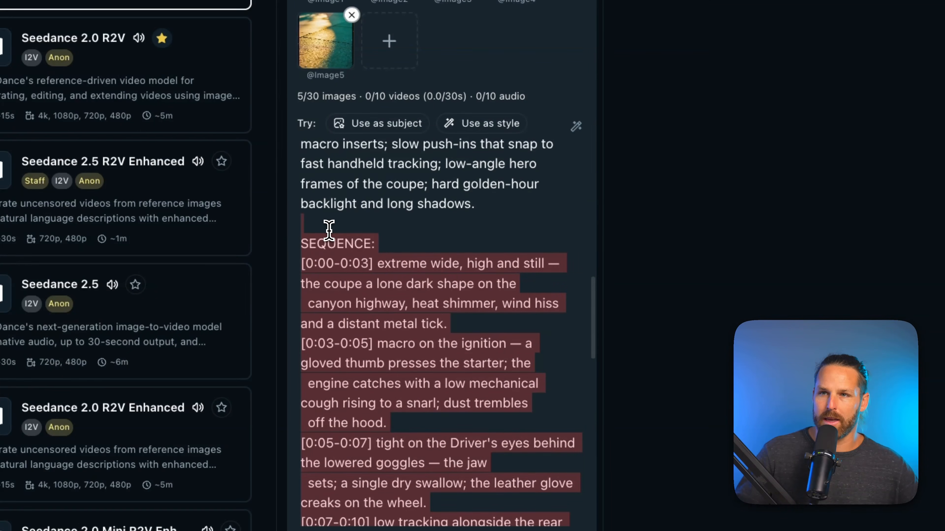
key("BackSpace")
key("BackSpace")
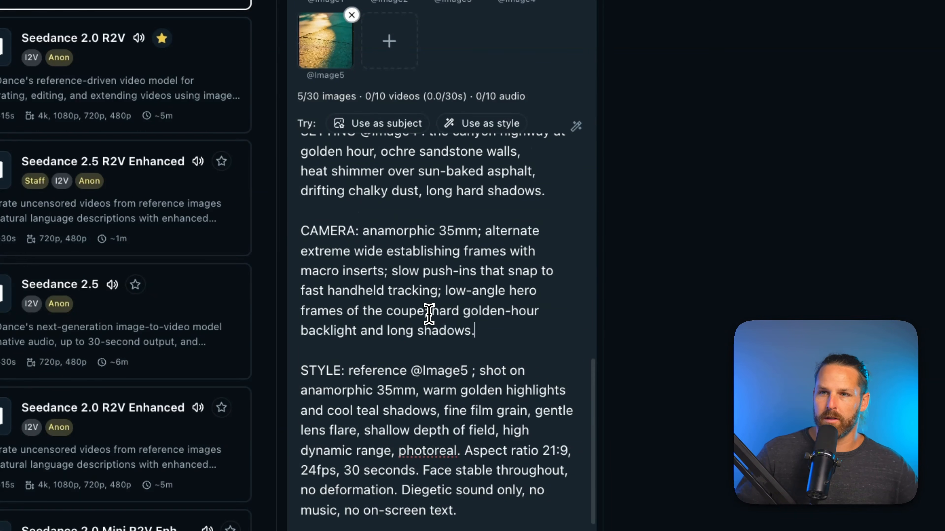
- Check the shortened prompt from SHOT to STYLE and generate a second "Ignition & run" video without the timed sequence
key("super+Up")
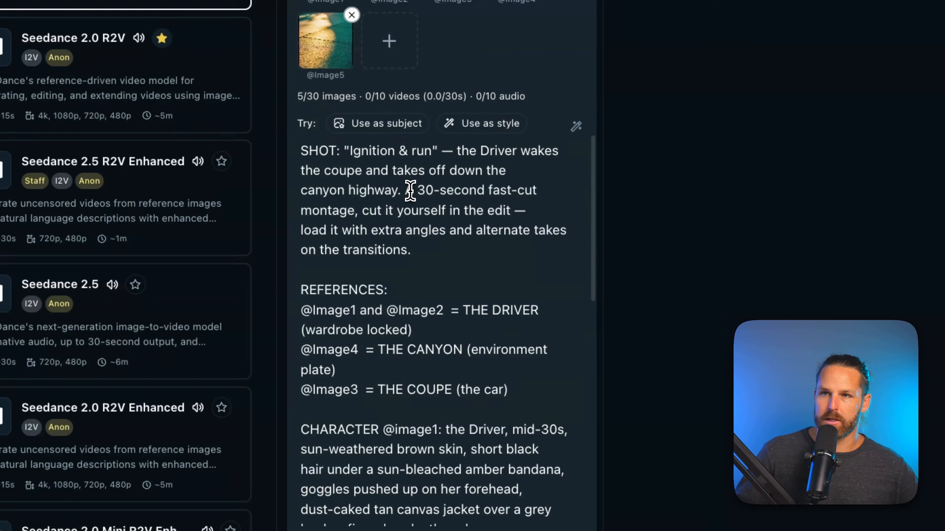
left_click_drag(416, 194, 427, 230)
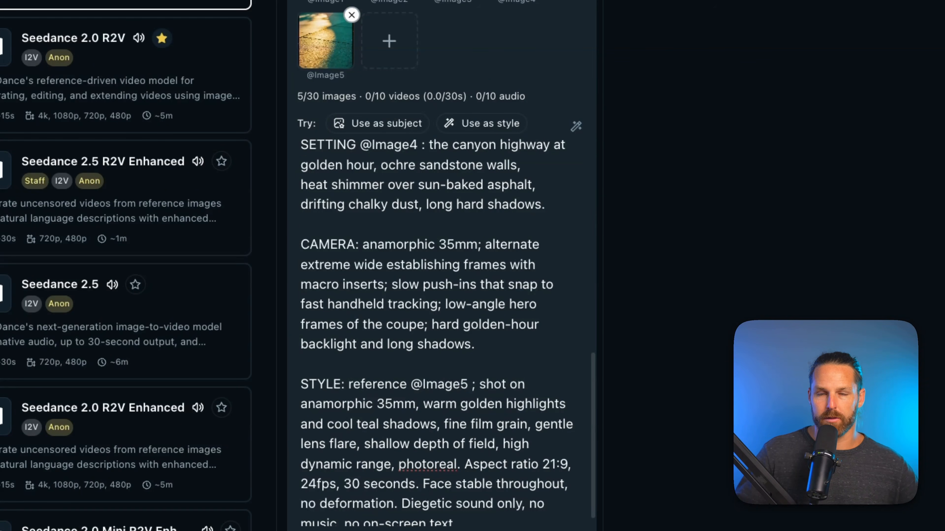
scroll(476, 331, "down", 3)
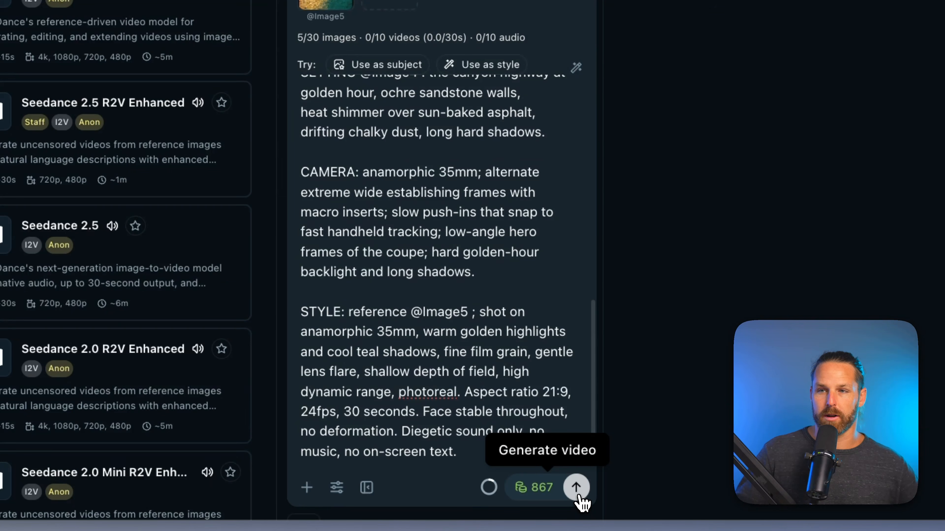
left_click(576, 487)
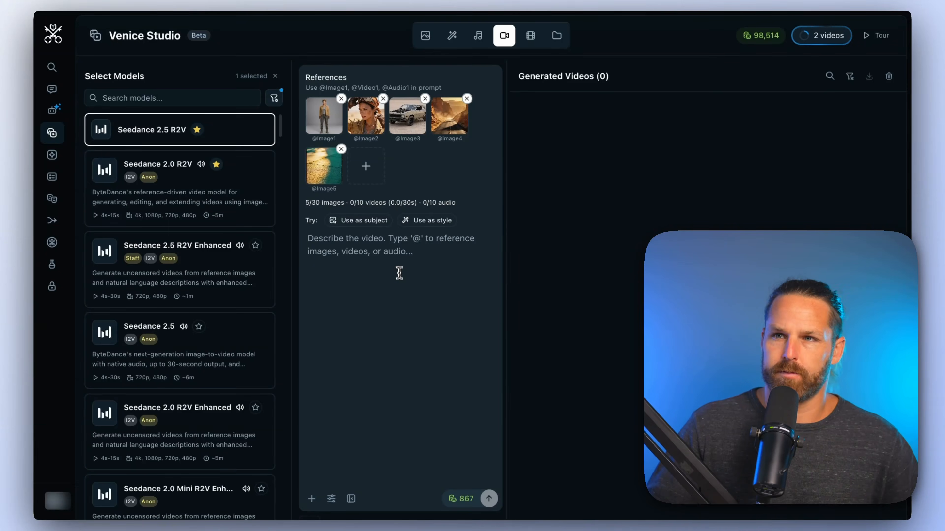
- Paste the prepared "The jump" prompt into the empty video description and review its SHOT, REFERENCES, CHARACTER and SETTING sections
key("ctrl+v")
scroll(414, 188, "up", 10)
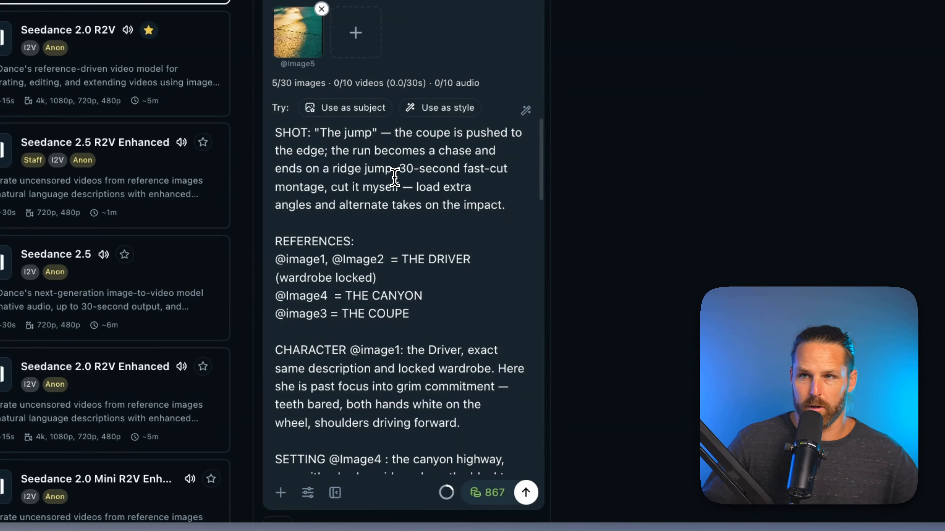
scroll(395, 178, "down", 1)
scroll(399, 298, "down", 2)
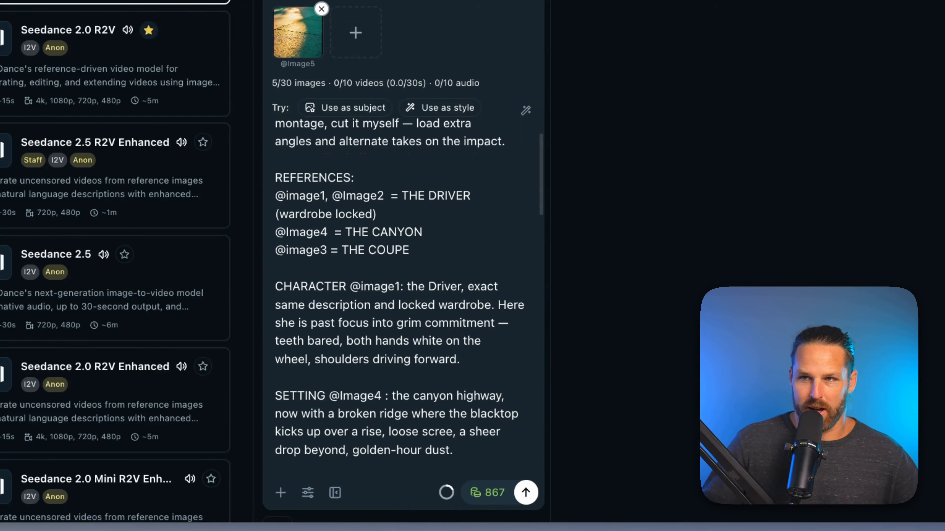
scroll(399, 294, "down", 1)
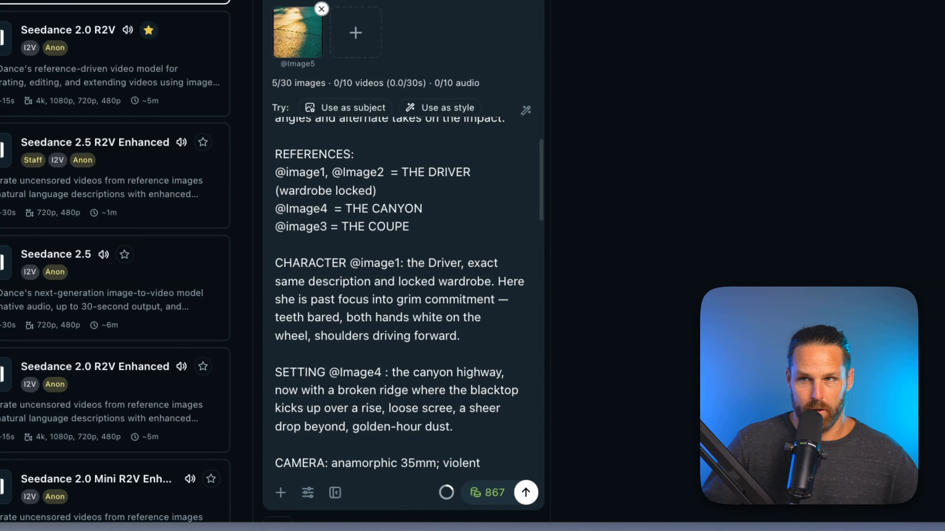
scroll(331, 199, "down", 5)
- Insert "squeezed" before "white on the wheel" in the CHARACTER paragraph of "The jump" prompt
left_click_drag(276, 211, 445, 216)
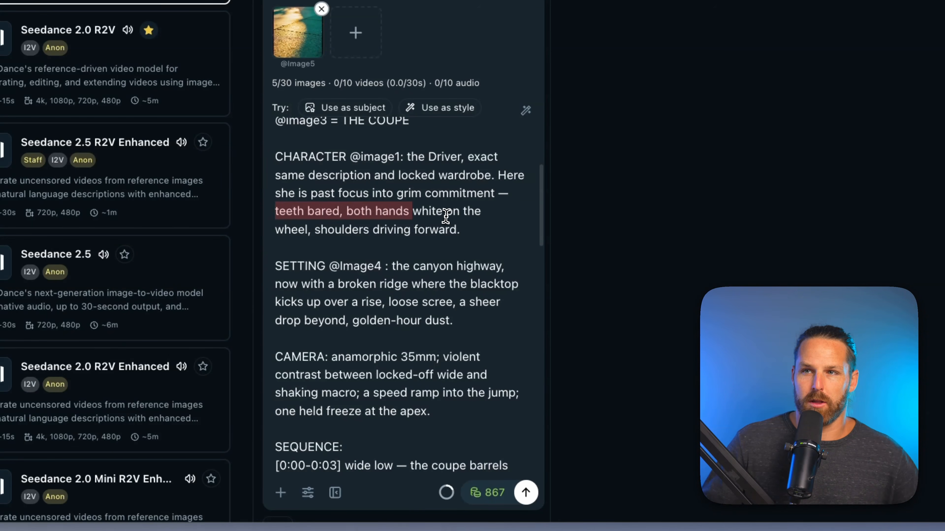
left_click(413, 212)
type("squeez")
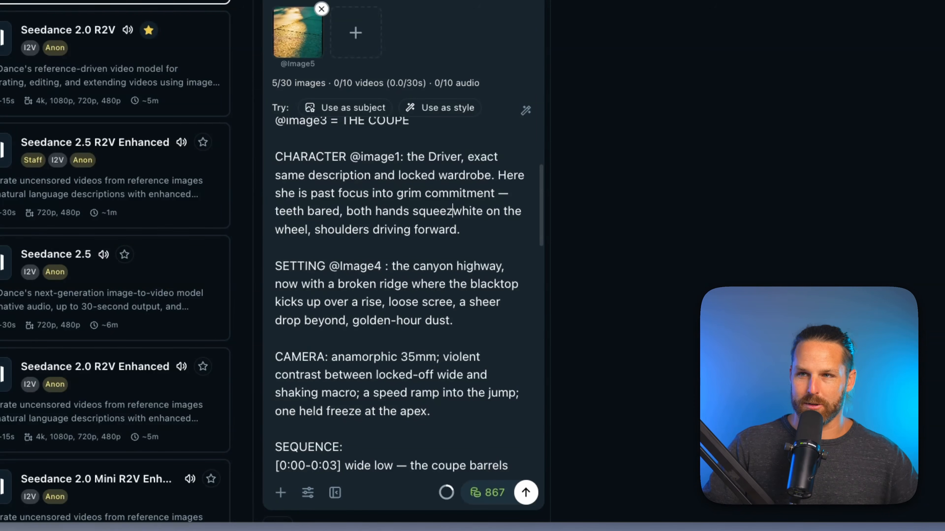
type("ed")
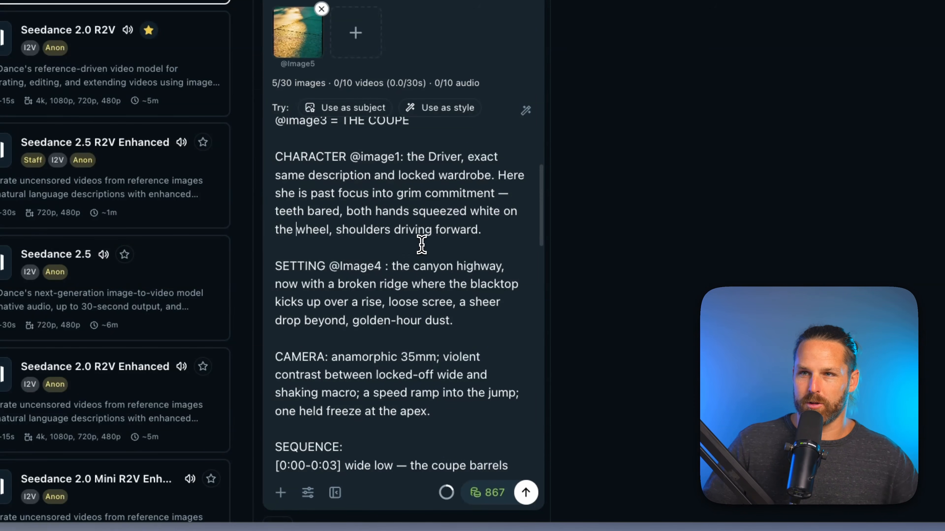
- Check the SEQUENCE, STYLE and Negative sections of "The jump" prompt and generate its video
scroll(422, 245, "down", 8)
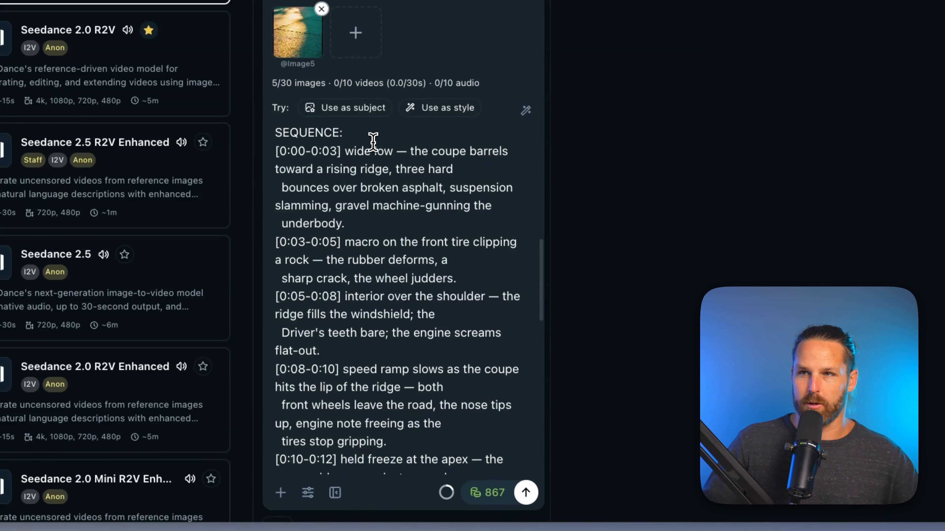
scroll(373, 135, "down", 9)
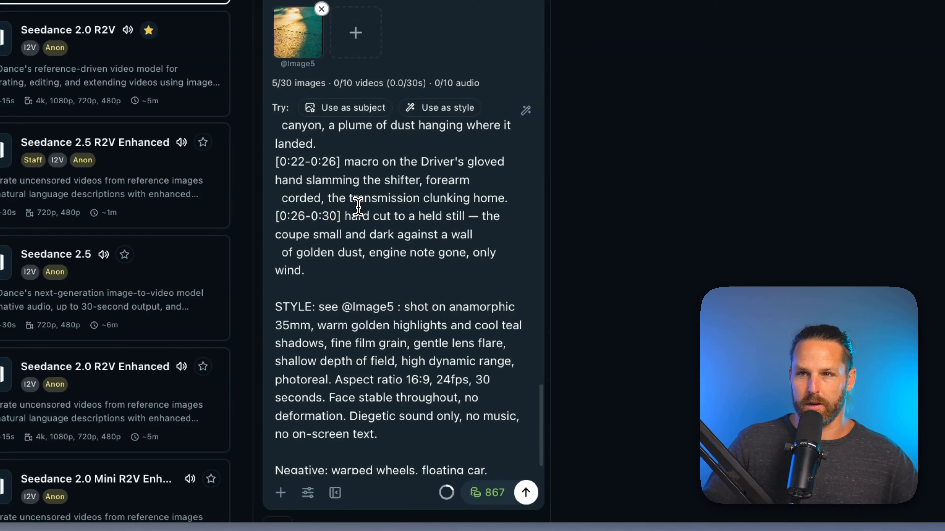
scroll(358, 206, "down", 1)
scroll(360, 215, "down", 1)
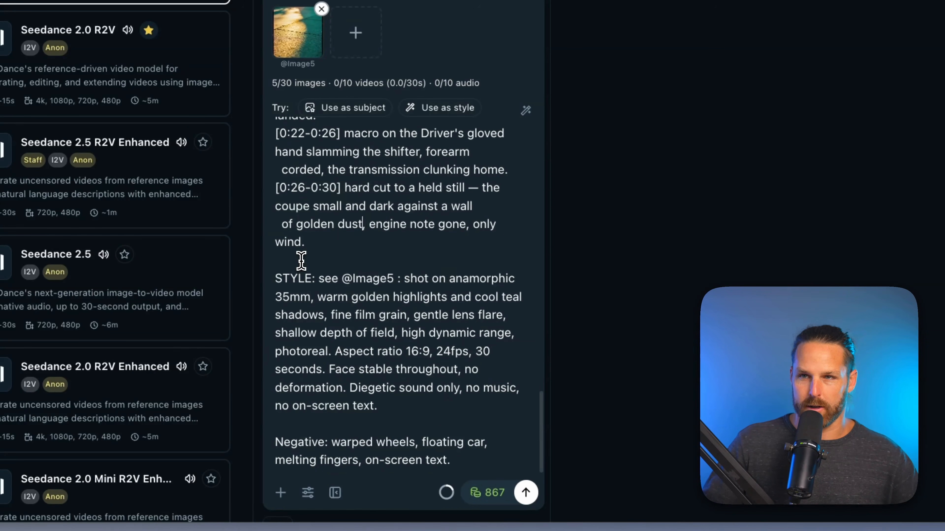
left_click(525, 492)
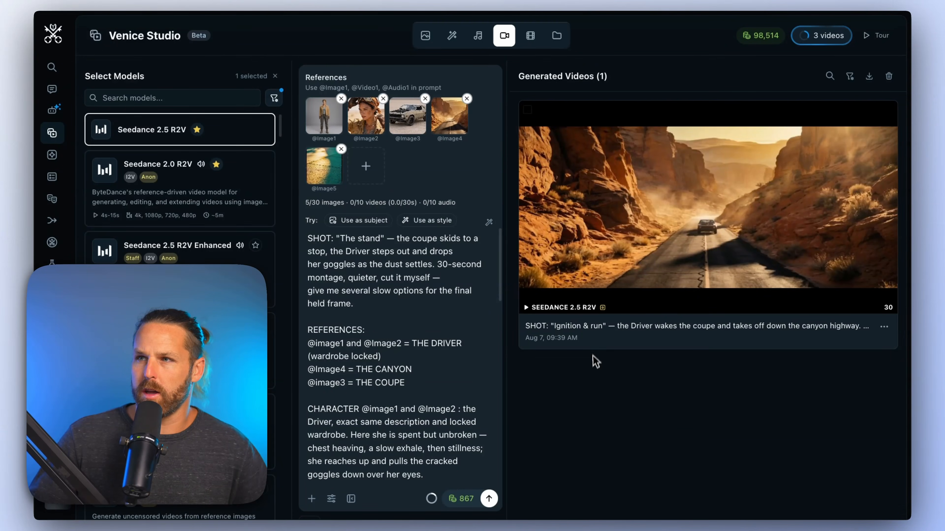
- Retitle the third prompt's shot "The hero's stand" and add "after jumping a huge ridge" after "skids to a stop"
left_click(388, 312)
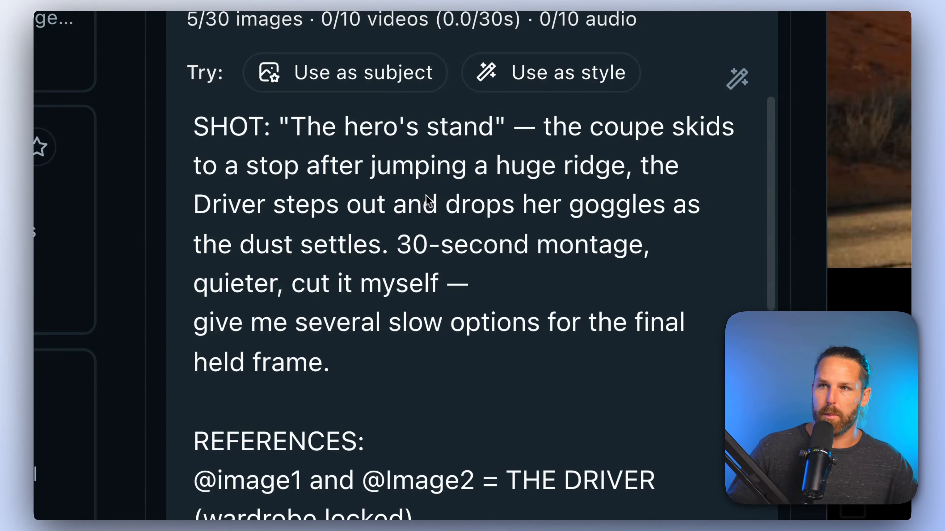
left_click_drag(626, 165, 327, 157)
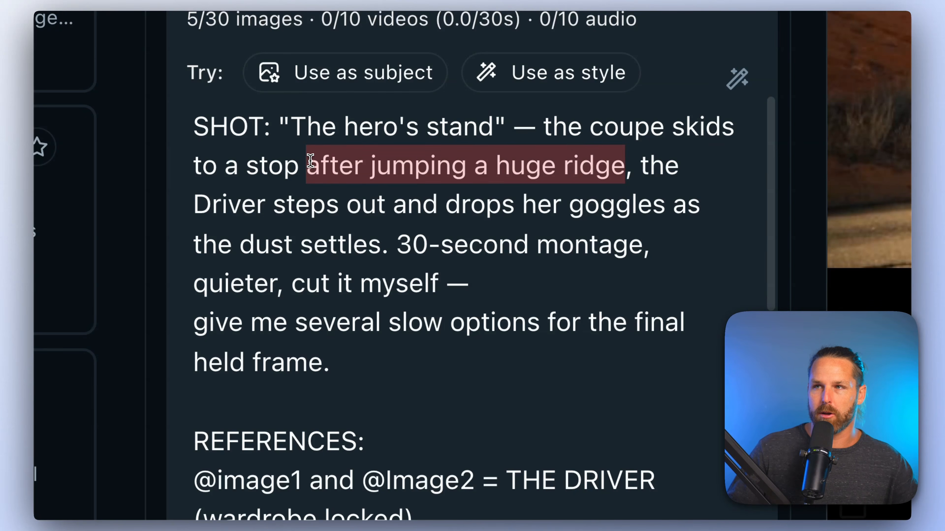
- Review the SHOT, CHARACTER and SEQUENCE text of "The hero's stand" prompt and generate its video
left_click(315, 178)
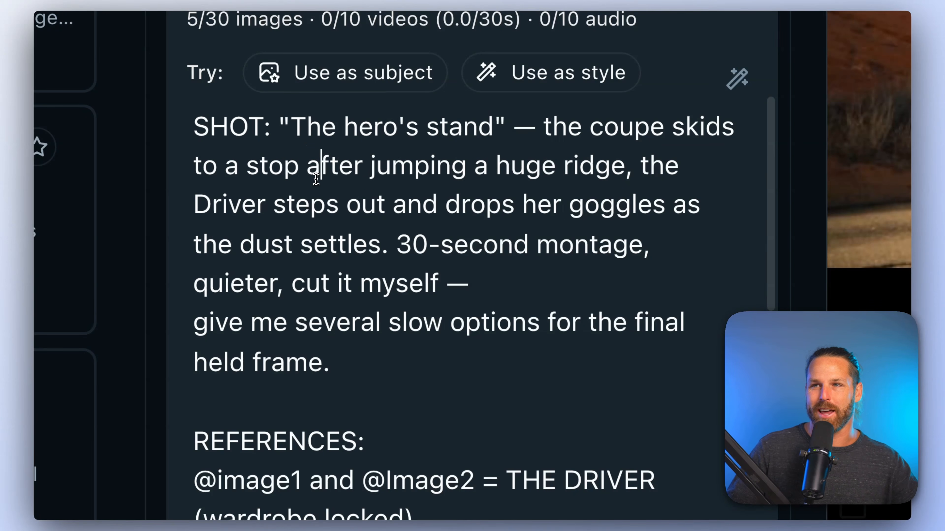
left_click_drag(380, 245, 224, 244)
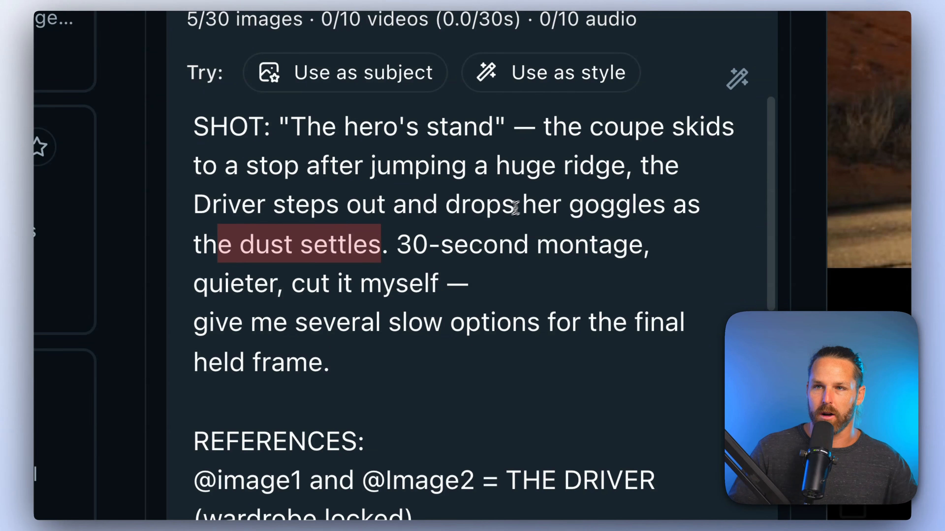
left_click(425, 261)
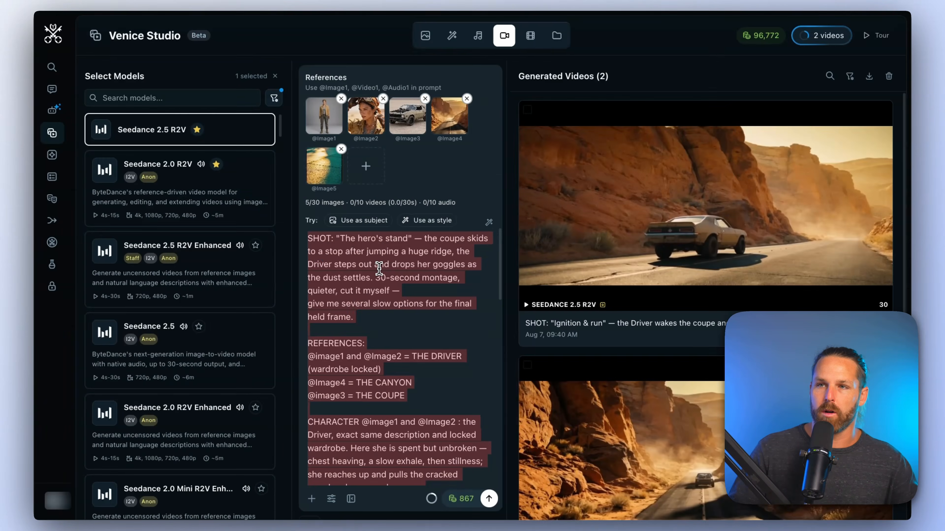
scroll(374, 304, "down", 10)
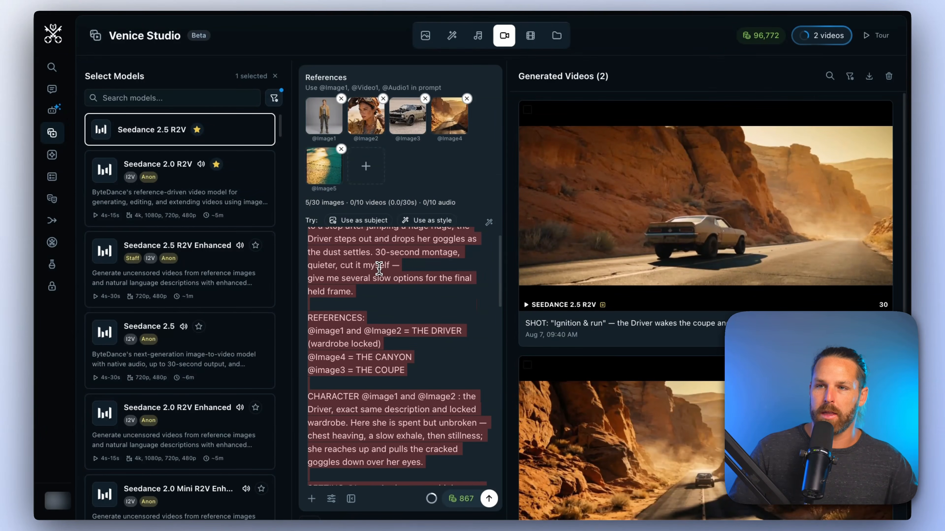
scroll(389, 333, "down", 1)
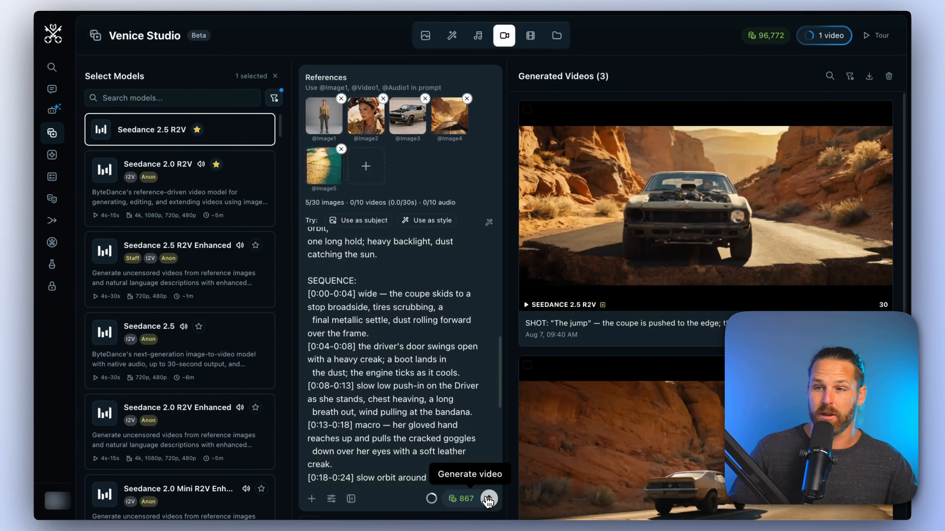
left_click(489, 499)
- Check the progress of the processing videos in the video generation queue
scroll(649, 246, "down", 8)
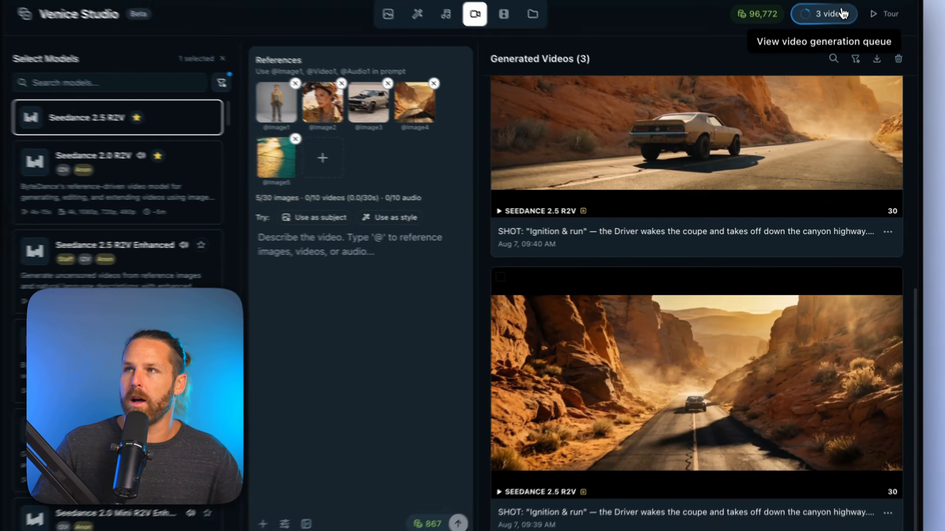
left_click(822, 35)
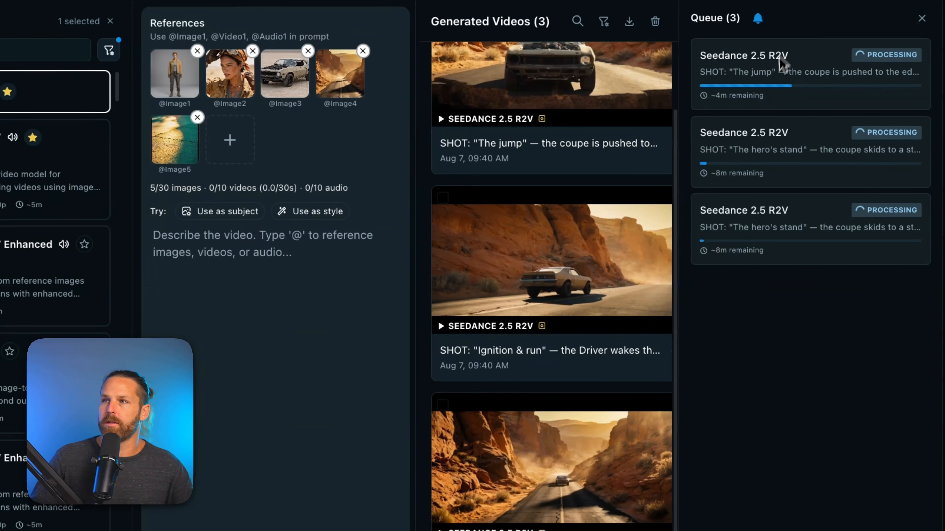
left_click(830, 4)
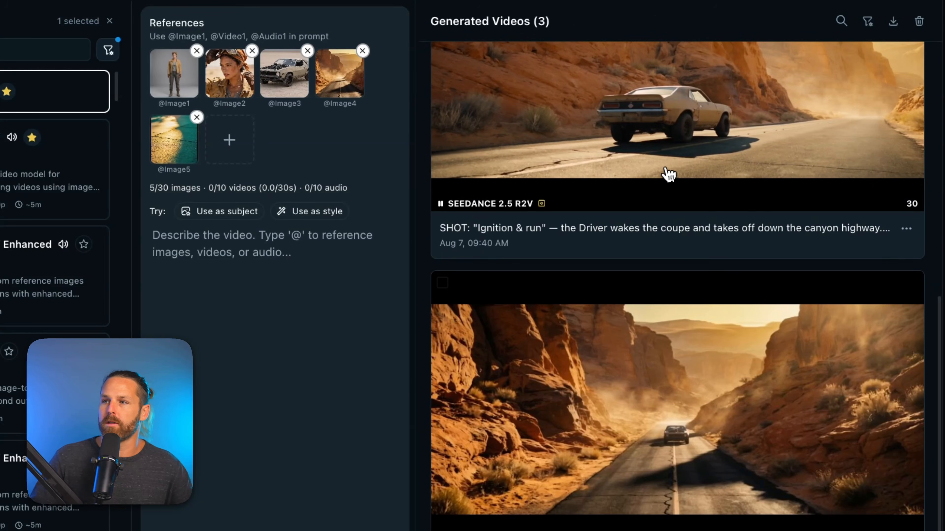
- Play the "Ignition & run" video from 09:39 AM and replay its ending from about 0:21
left_click(661, 461)
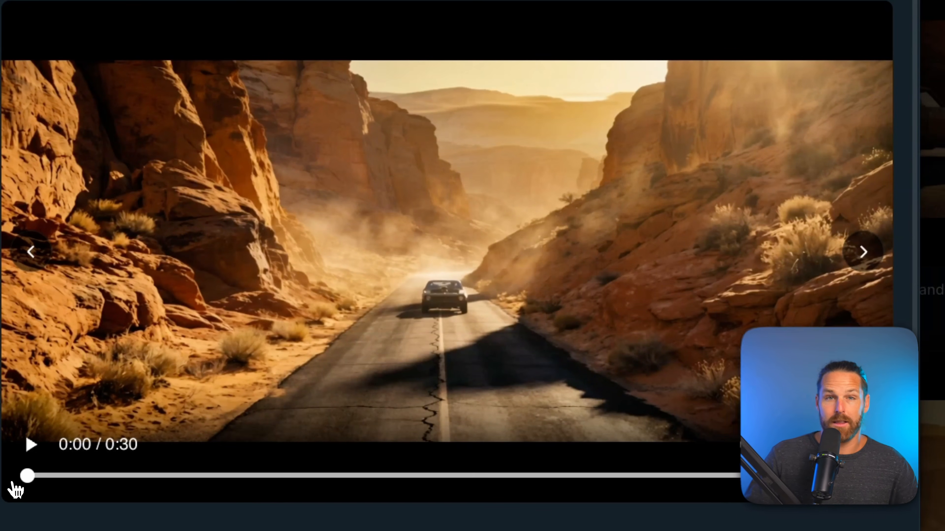
left_click(33, 446)
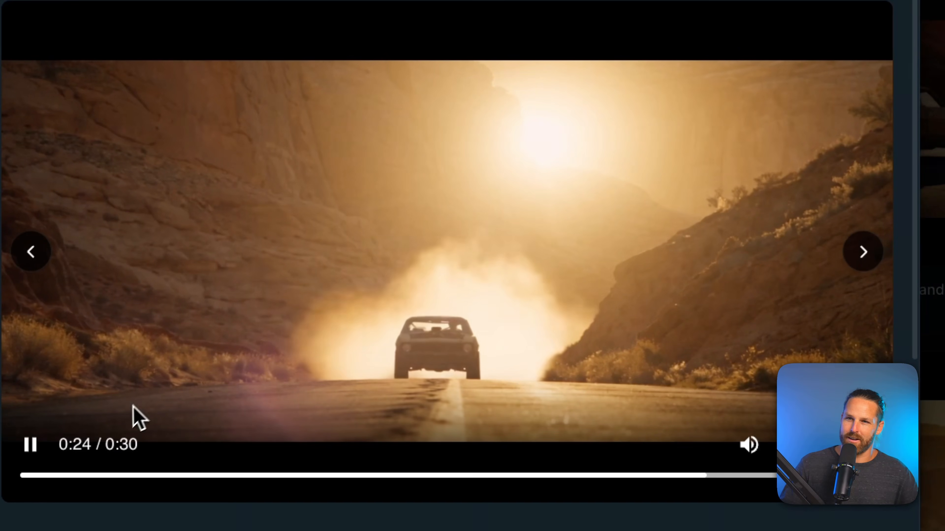
left_click(30, 448)
left_click_drag(717, 476, 631, 477)
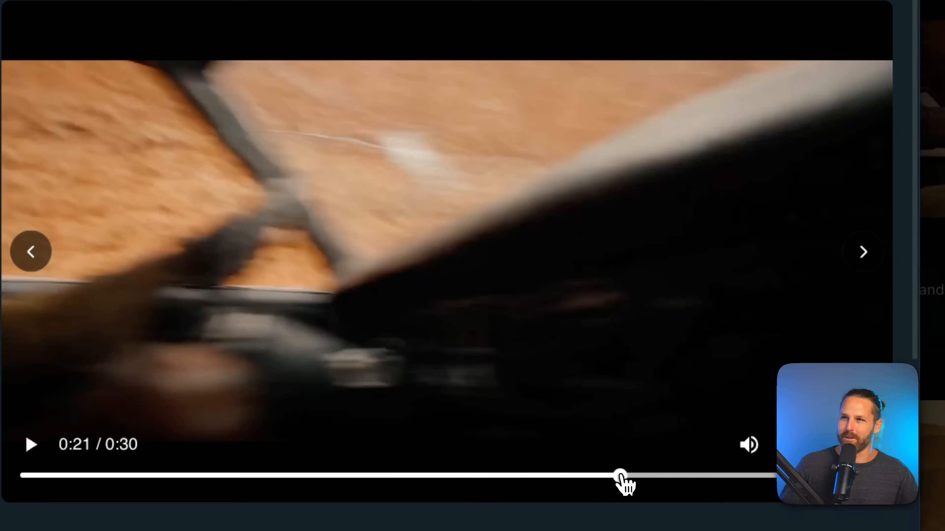
left_click(35, 449)
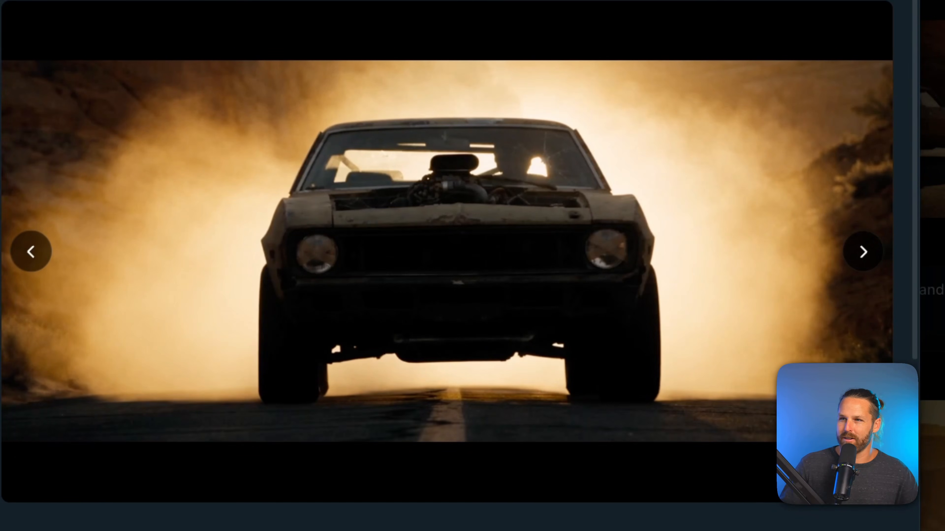
- Read the prompt of the 09:39 AM "Ignition & run" video, especially its timed SEQUENCE section, and close the video
mouse_move(786, 335)
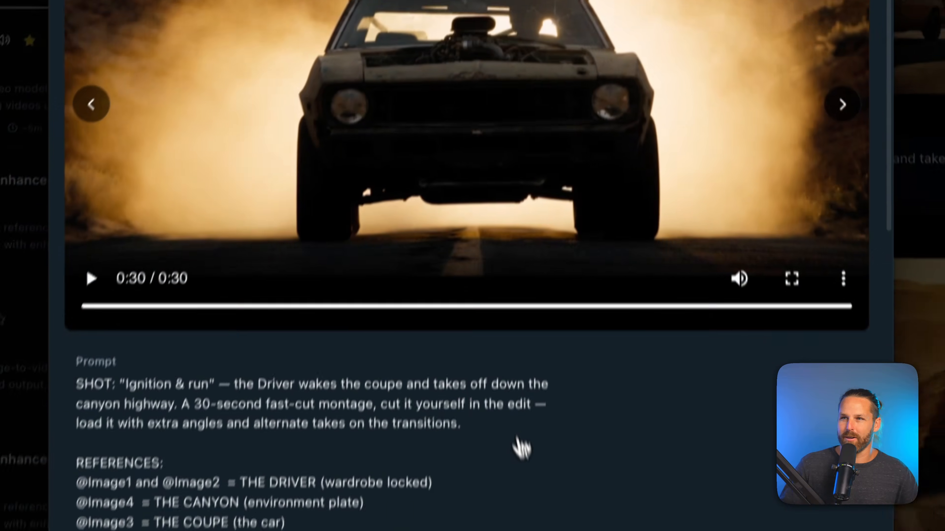
scroll(528, 359, "down", 15)
scroll(521, 365, "down", 3)
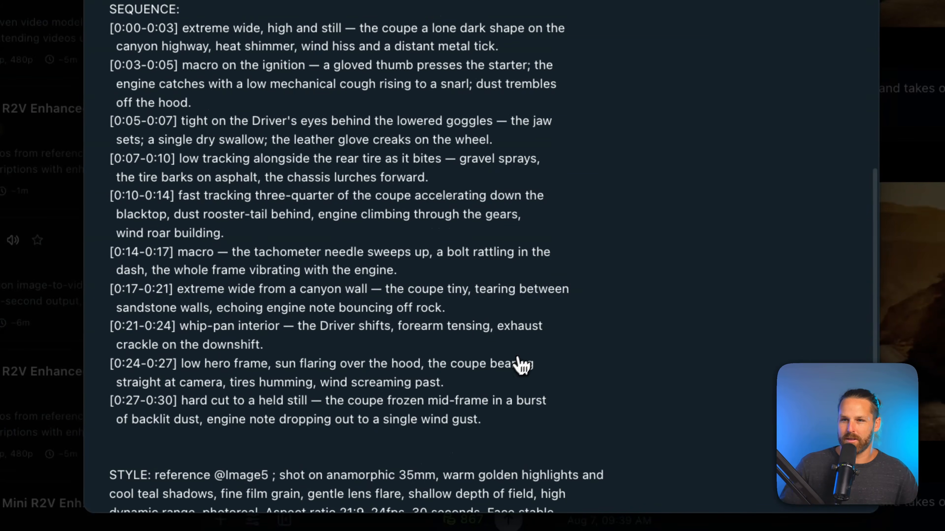
scroll(163, 420, "down", 1)
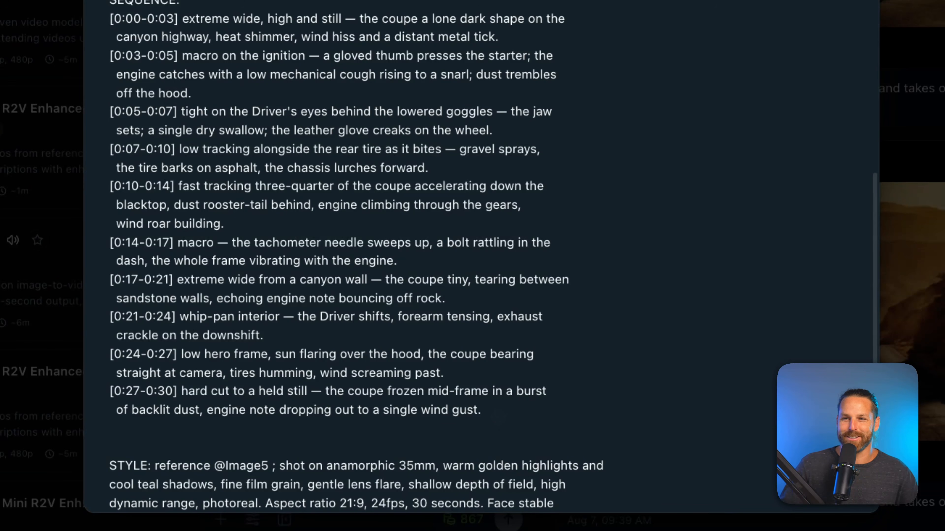
scroll(498, 419, "up", 15)
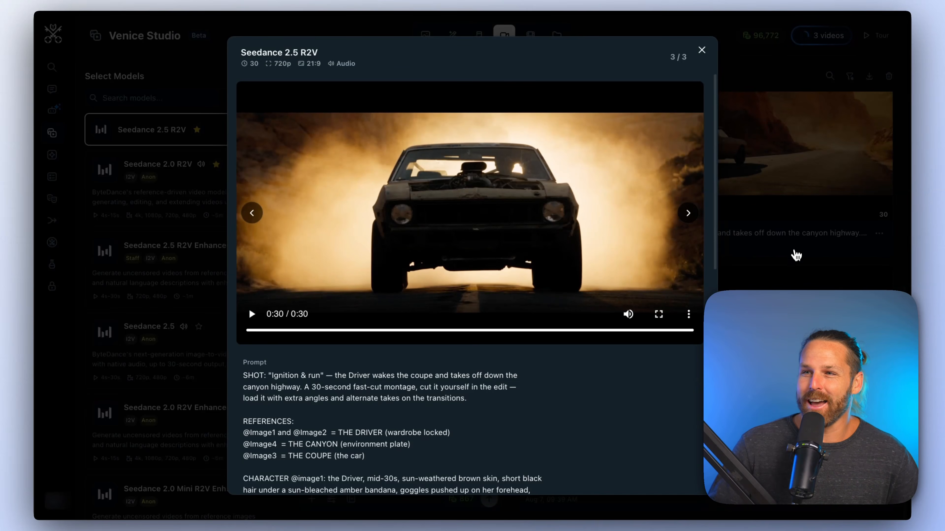
scroll(568, 349, "down", 5)
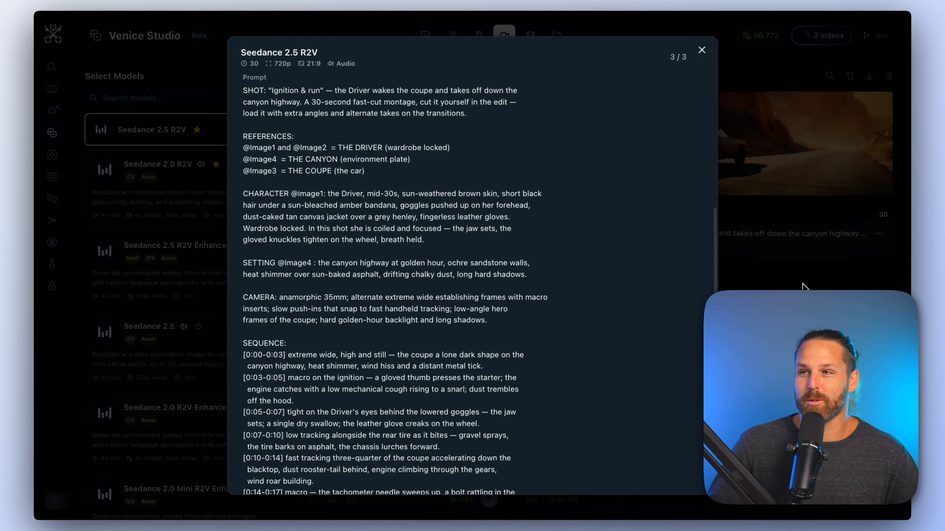
key("Escape")
- Open the 09:40 AM "Ignition & run" video and examine its prompt down to the sound instructions in the STYLE section
left_click(712, 261)
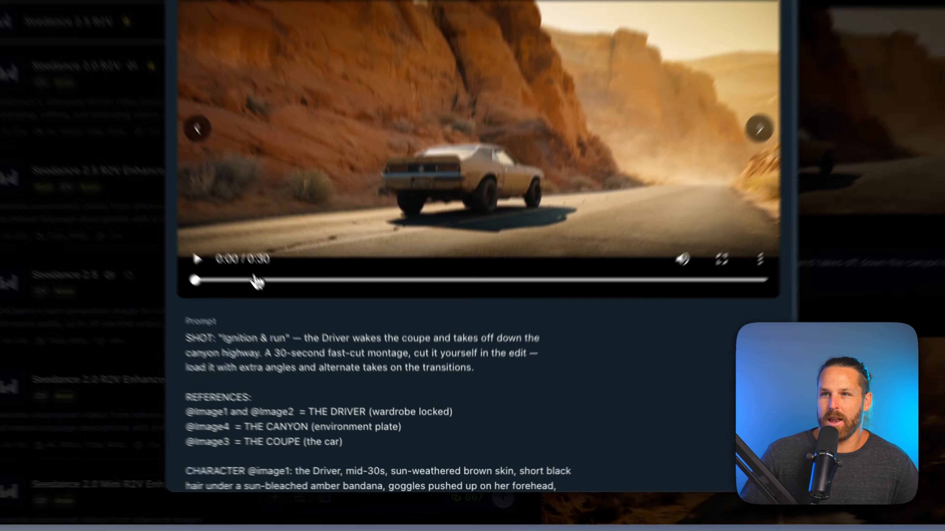
scroll(353, 409, "down", 3)
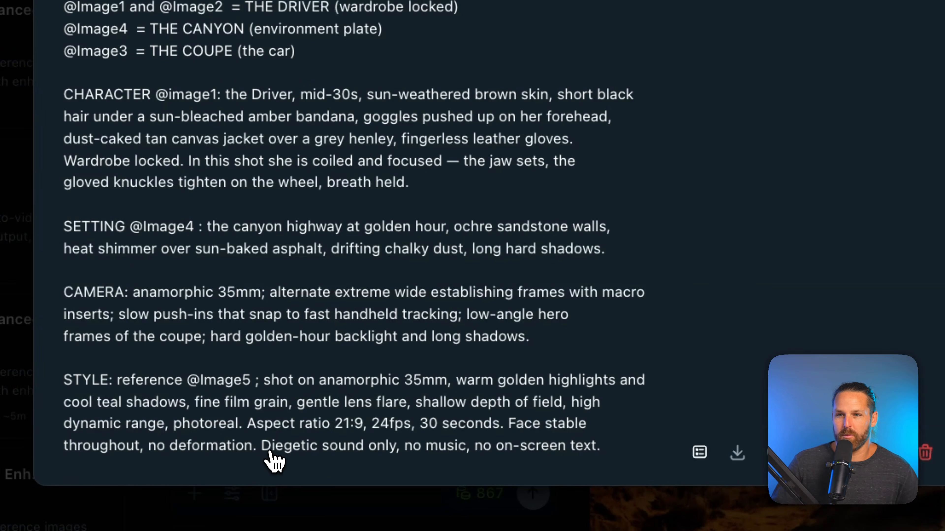
left_click_drag(264, 447, 507, 456)
left_click(487, 452)
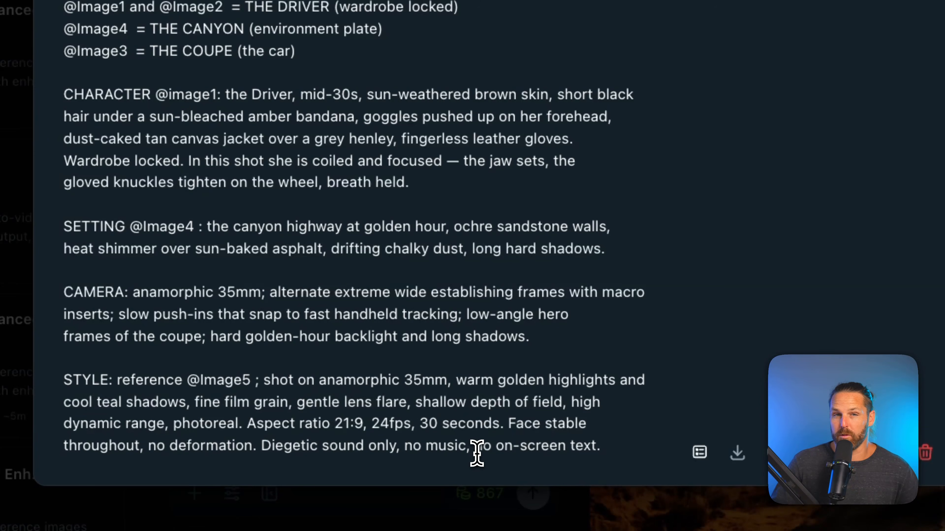
scroll(433, 192, "up", 10)
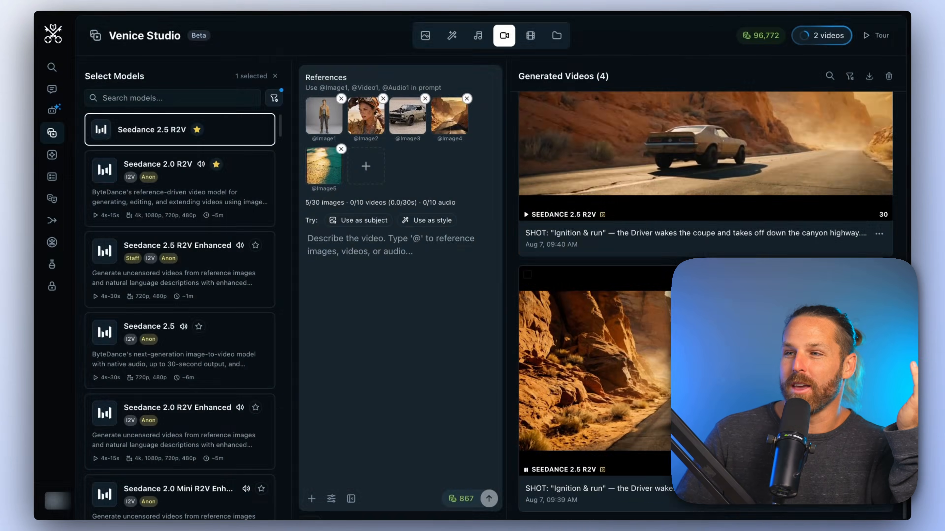
- Reopen the 09:39 AM "Ignition & run" video, skim ahead to its middle shots, pause it and close it
left_click(611, 386)
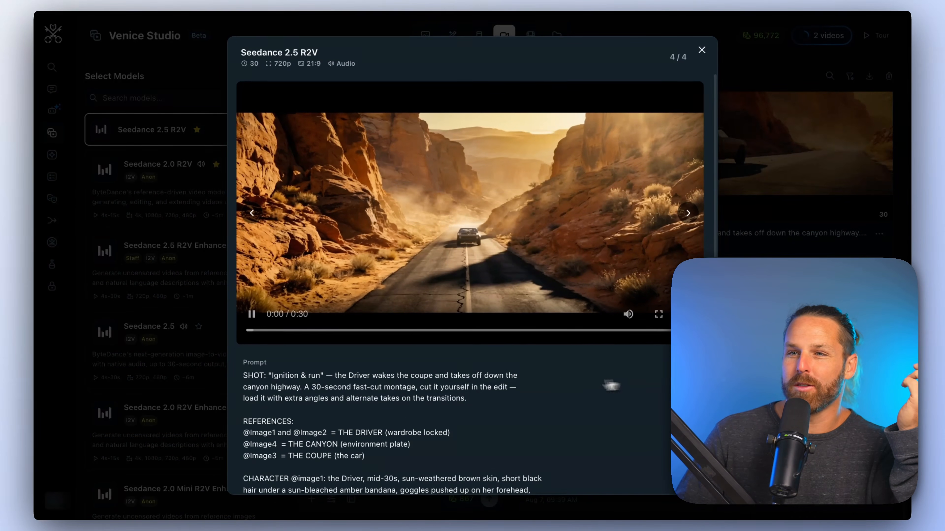
left_click_drag(322, 337, 424, 331)
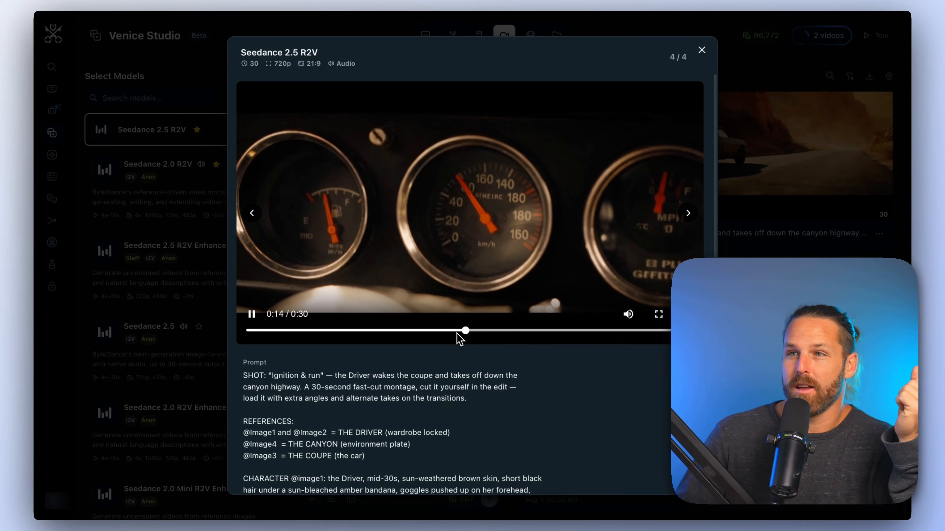
left_click(252, 315)
left_click(785, 290)
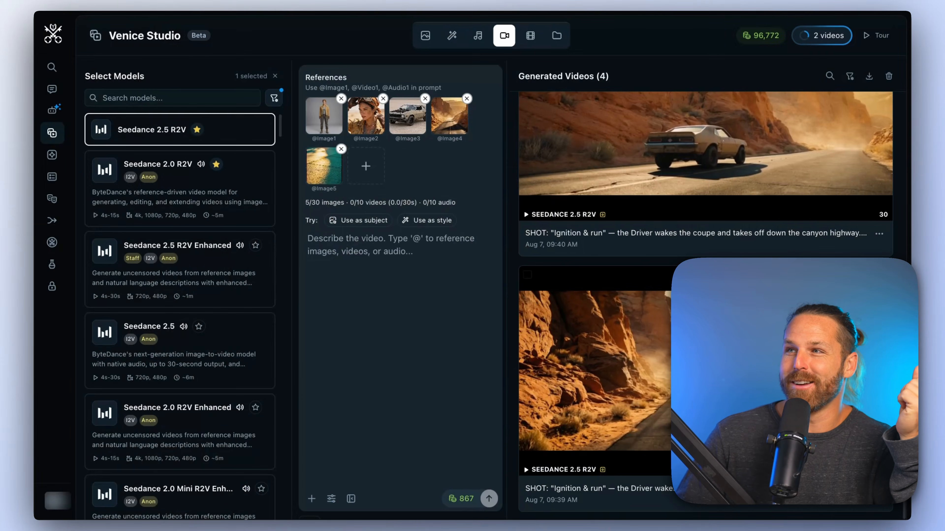
- Play "The jump" video from 09:40 AM, replay the airborne car shot around 0:21 and pause near the end
scroll(785, 290, "up", 5)
scroll(706, 297, "up", 5)
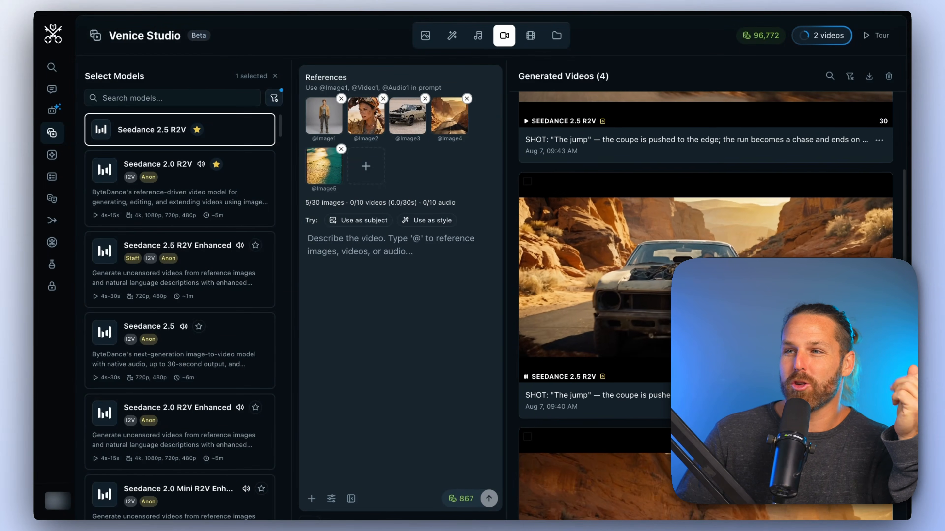
left_click(707, 298)
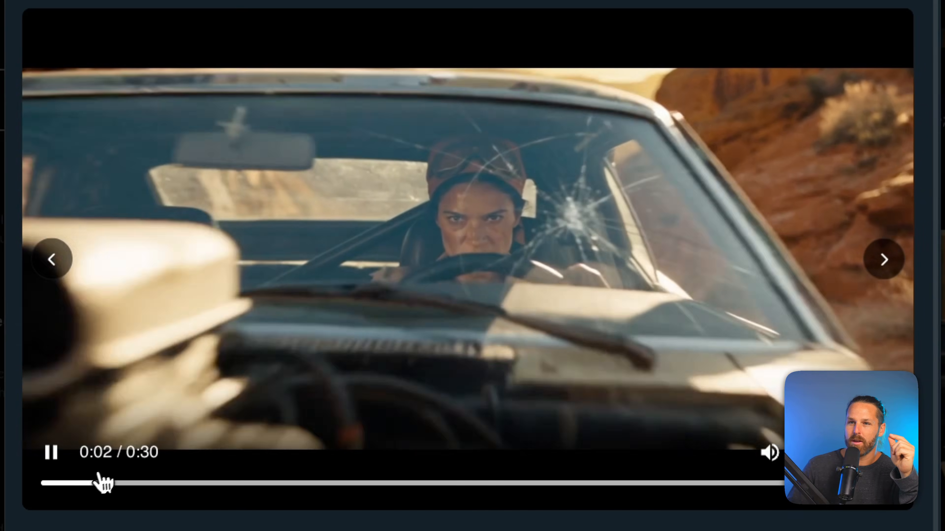
left_click_drag(101, 483, 15, 484)
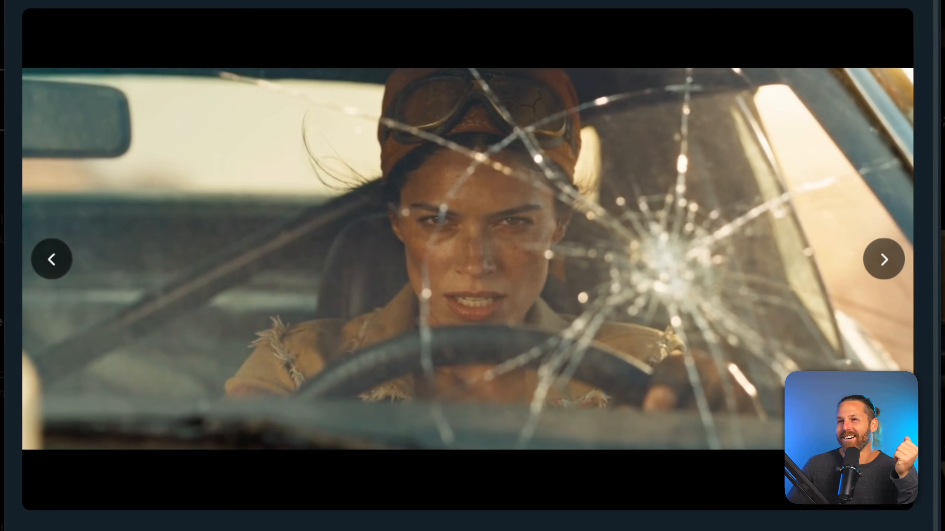
left_click(401, 490)
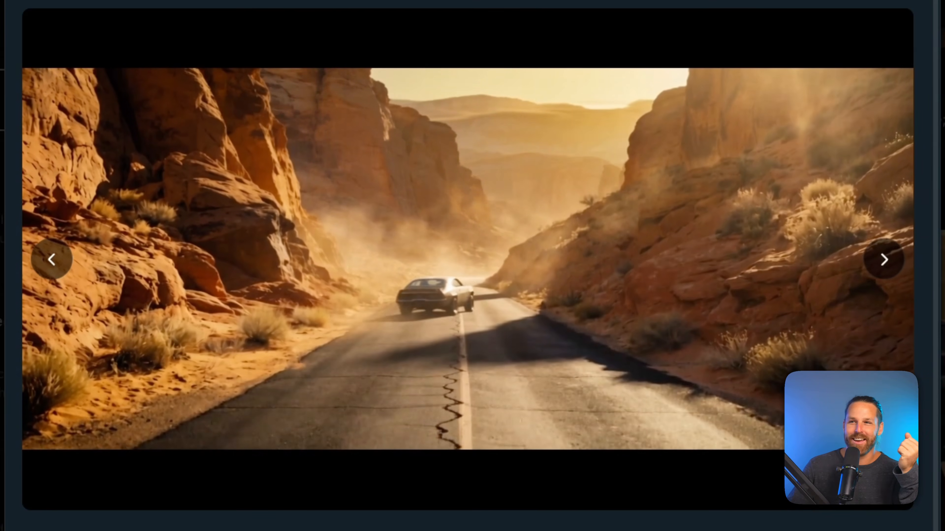
mouse_move(526, 475)
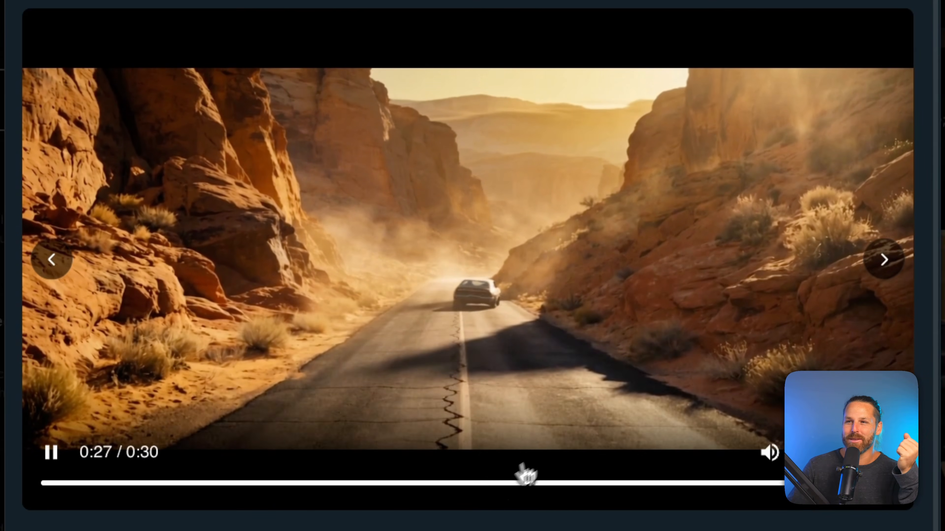
left_click(639, 484)
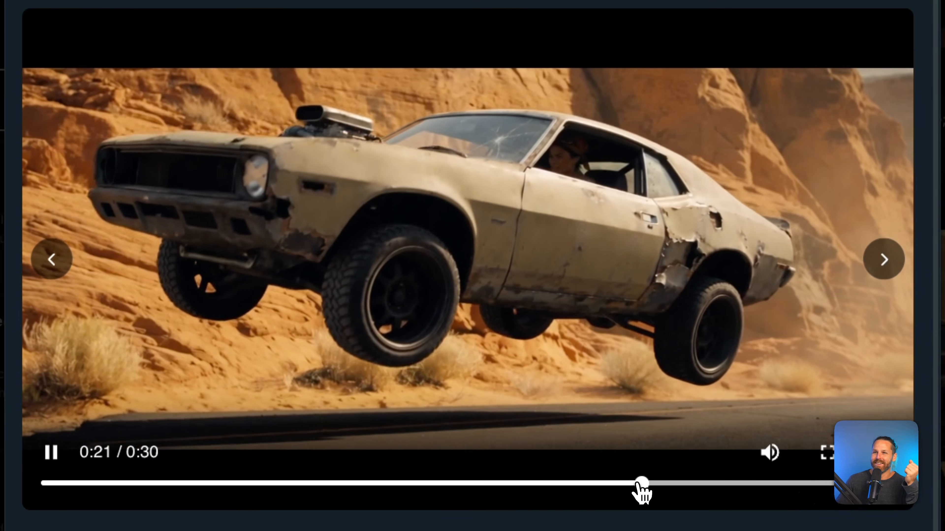
left_click(599, 483)
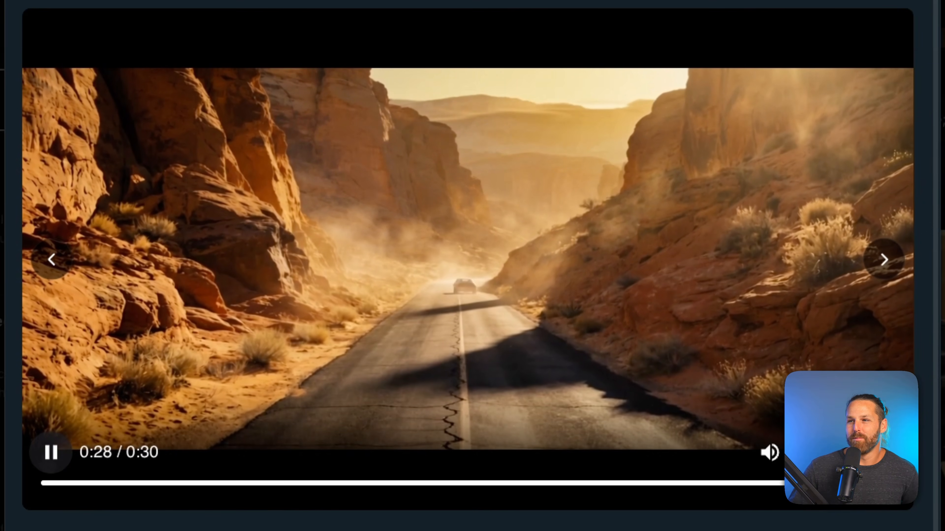
left_click(51, 452)
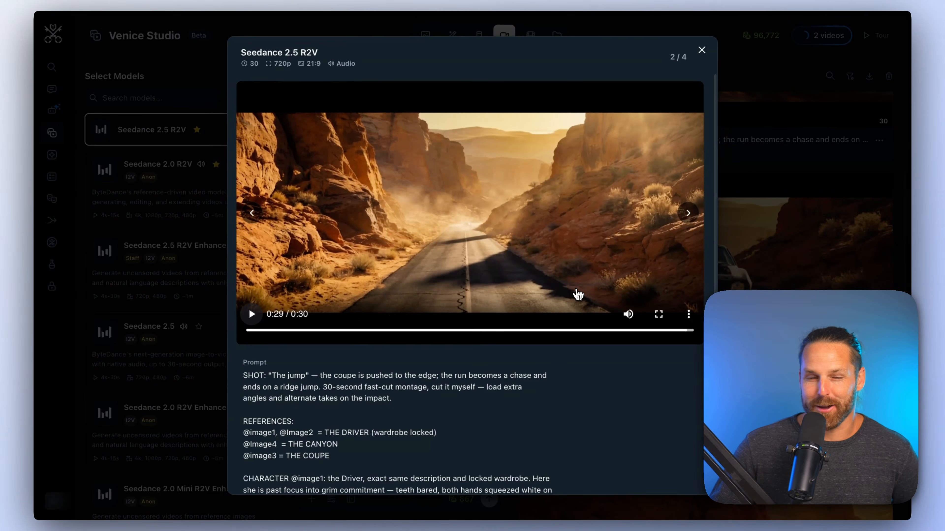
- Compare the prompt of this "The jump" video with the newer version's prompt, including its SEQUENCE section
scroll(359, 346, "down", 5)
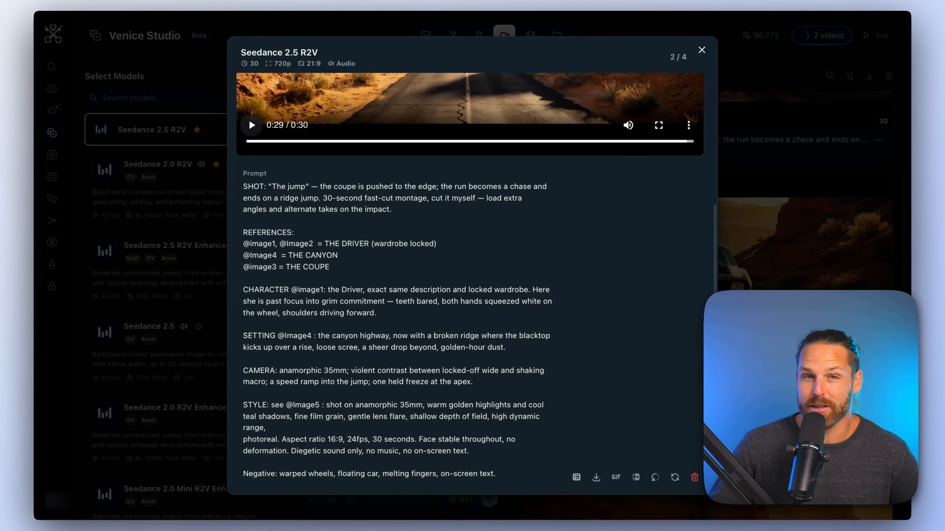
key("Left")
scroll(330, 400, "down", 8)
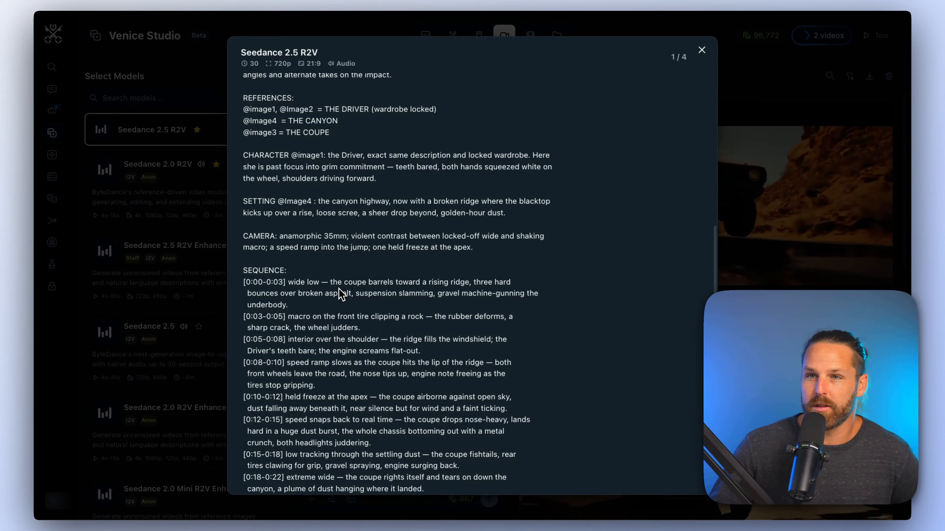
scroll(340, 294, "up", 10)
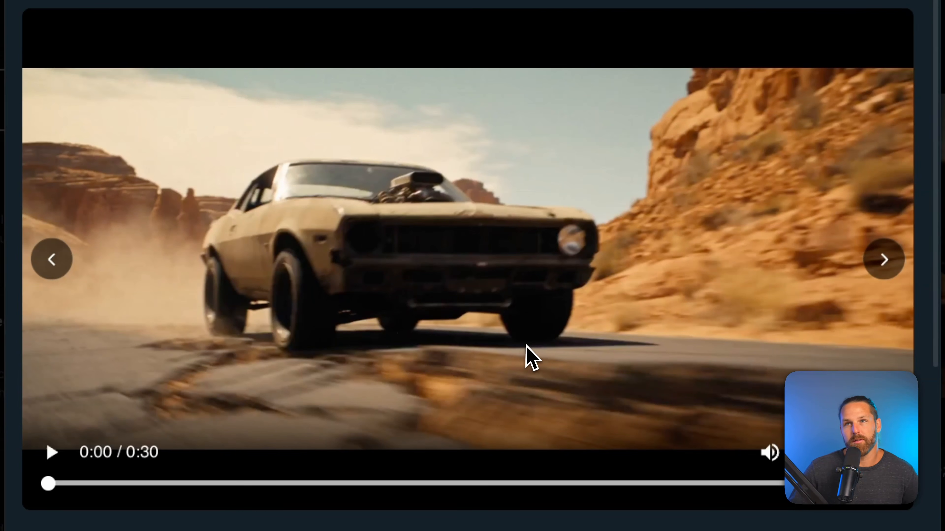
- Play the 09:43 AM "The jump" video, reload its references and prompt into the generator, and copy the whole prompt
left_click(51, 452)
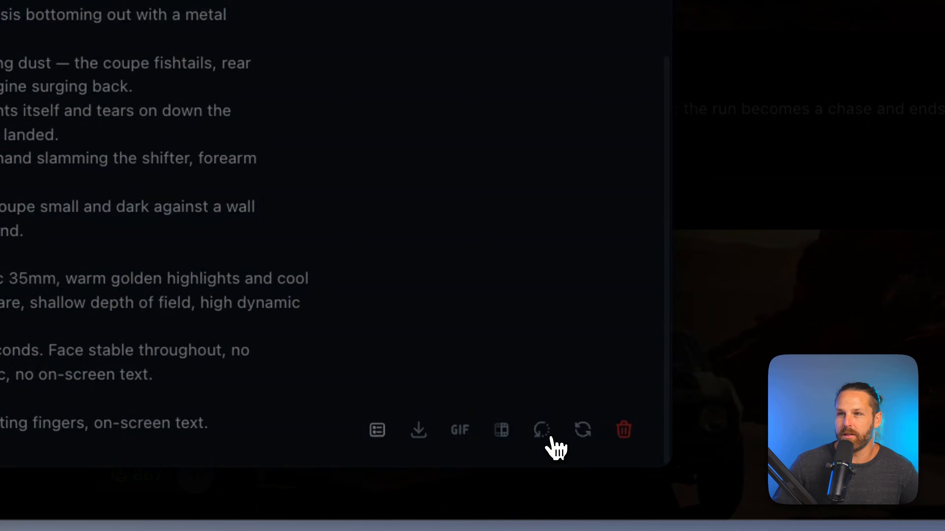
left_click(550, 436)
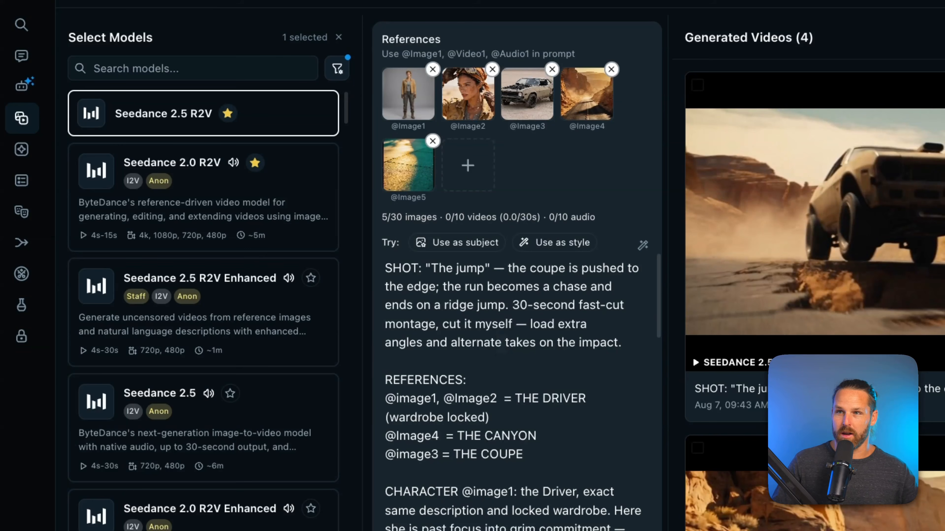
key("ctrl+a")
key("ctrl+c")
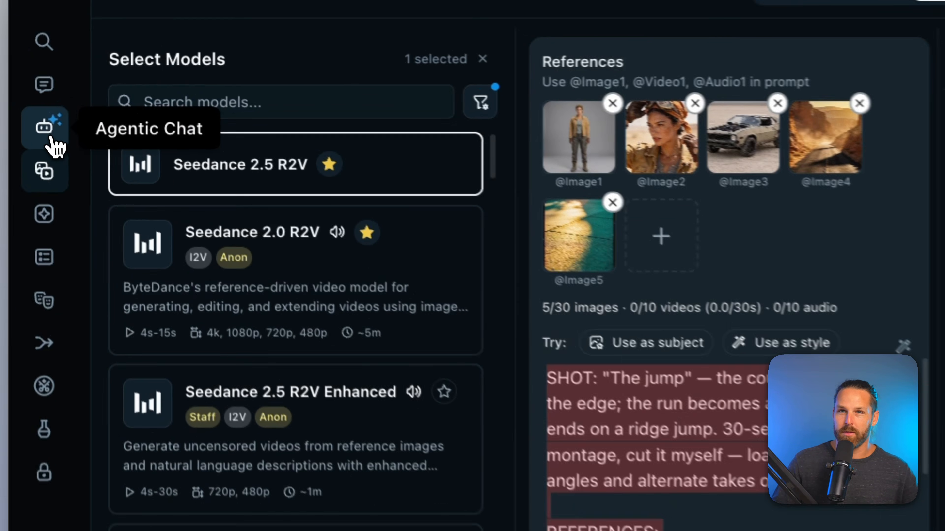
- Start a new Agentic Chat message containing the copied "The jump" prompt and return to its beginning
left_click(23, 91)
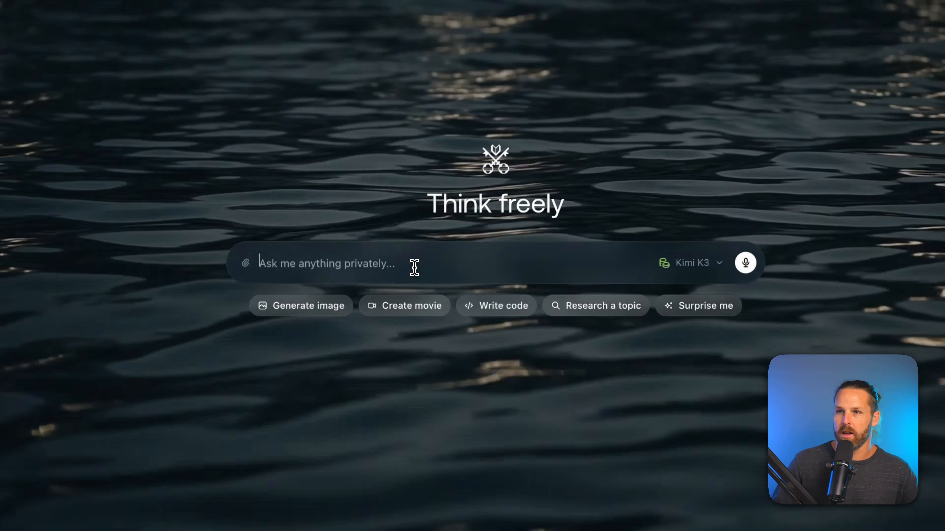
key("ctrl+v")
scroll(383, 298, "up", 10)
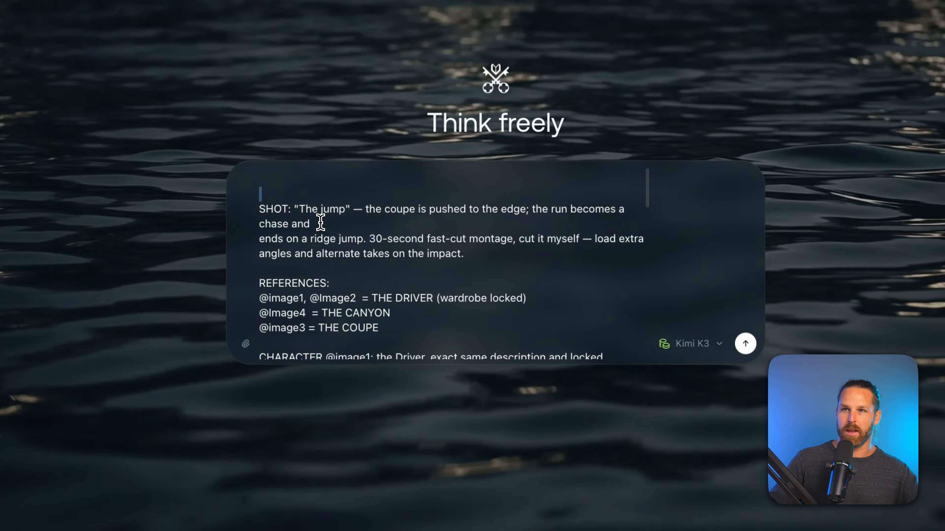
- Above the pasted prompt, state that it generates well but the ridge jump should be "WAY more epic: like crossing a huge chasm in the air"
type("This video prompt is generating well")
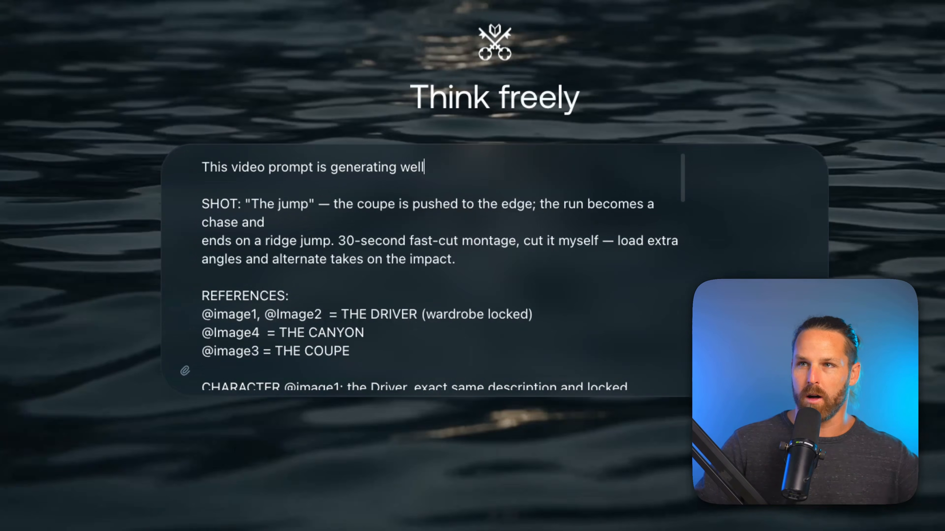
type("; but I want the ridge jump to be WA")
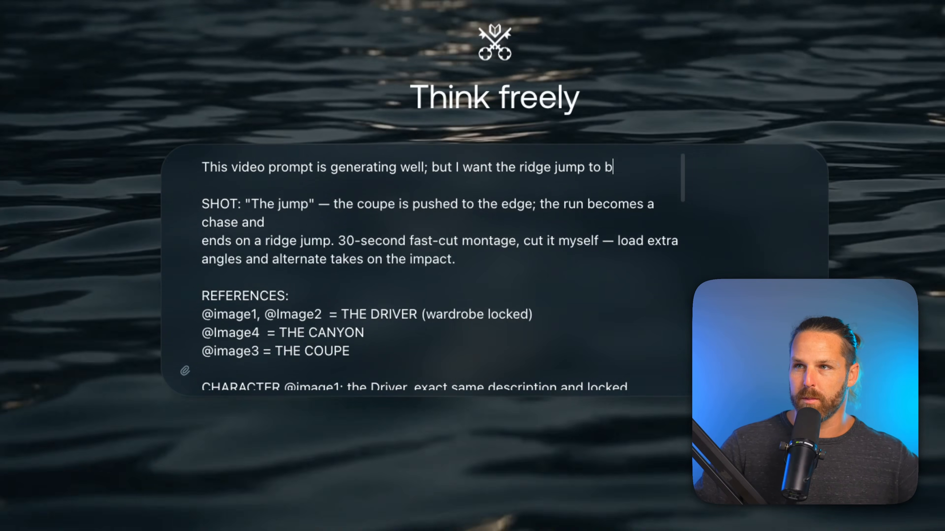
type("Y more epic")
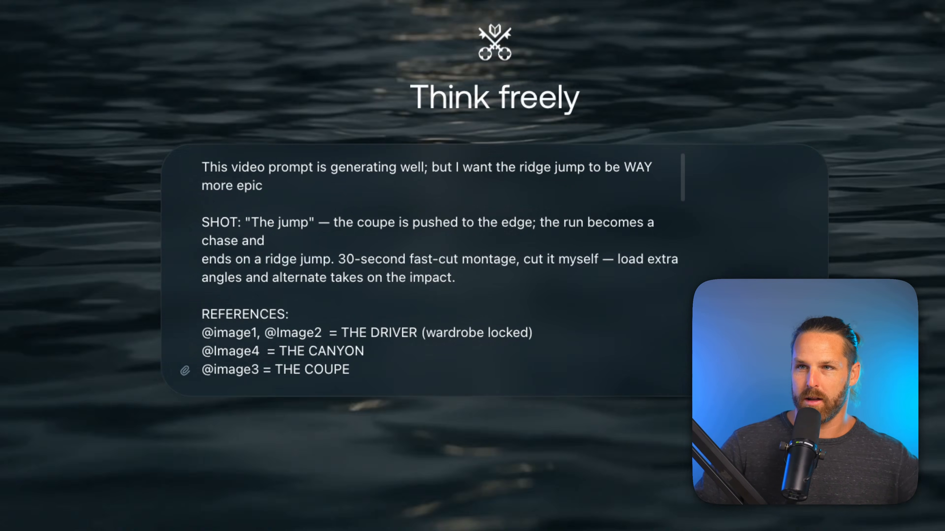
type(": like crossing a huge")
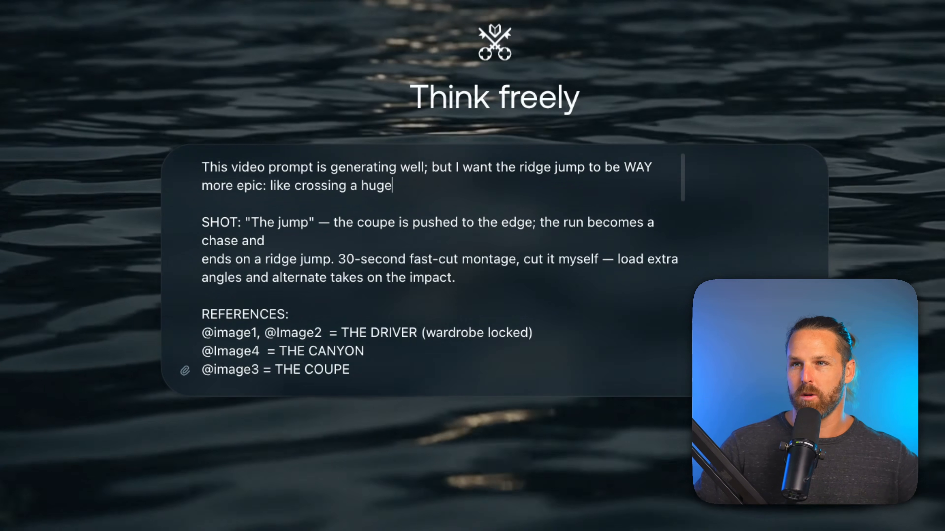
type(" chasm in the air. Also: the ")
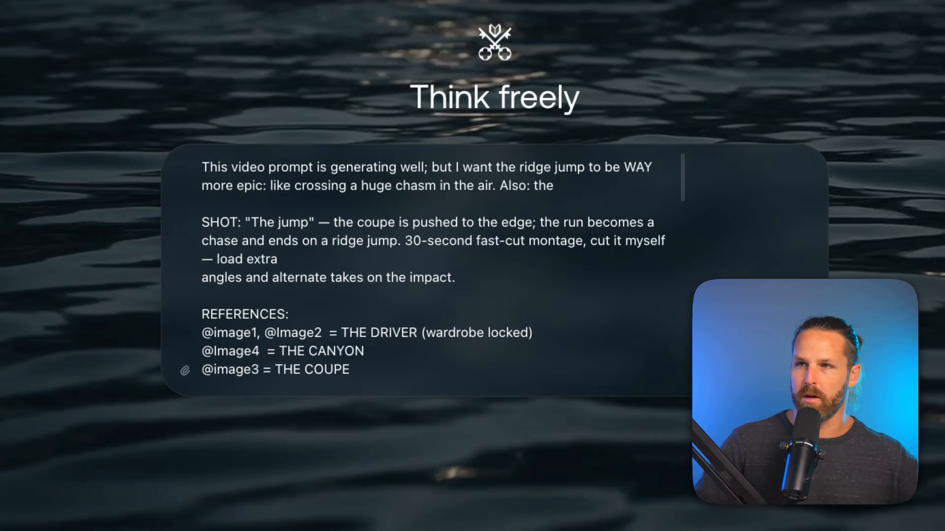
- Add that the shot BEFORE this one was the hard cut to a held still of the coupe frozen in backlit dust with a wind gust
type("shot BEFORE this ")
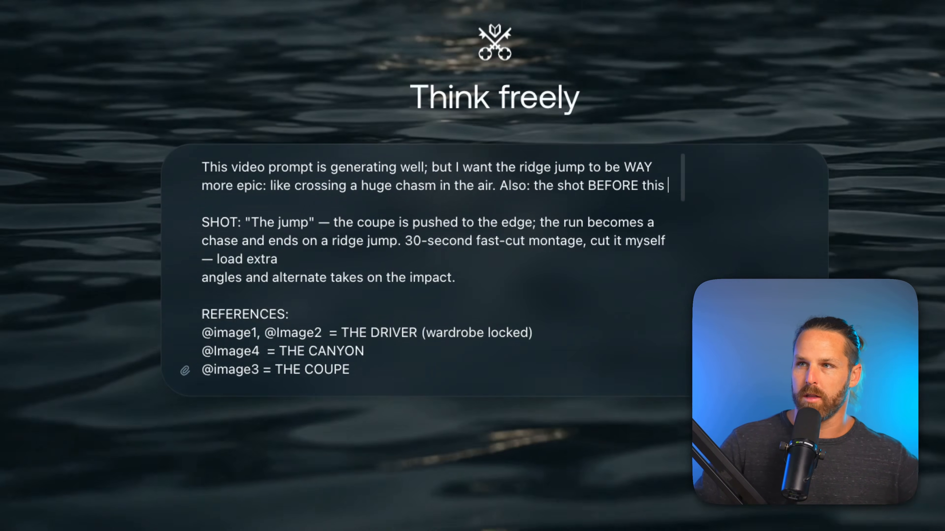
type("one was")
type("\"hard cut to a held still — the coupe frozen mid-frame in a burst   of backlit dust, engine note dropping out to a single wind gust.")
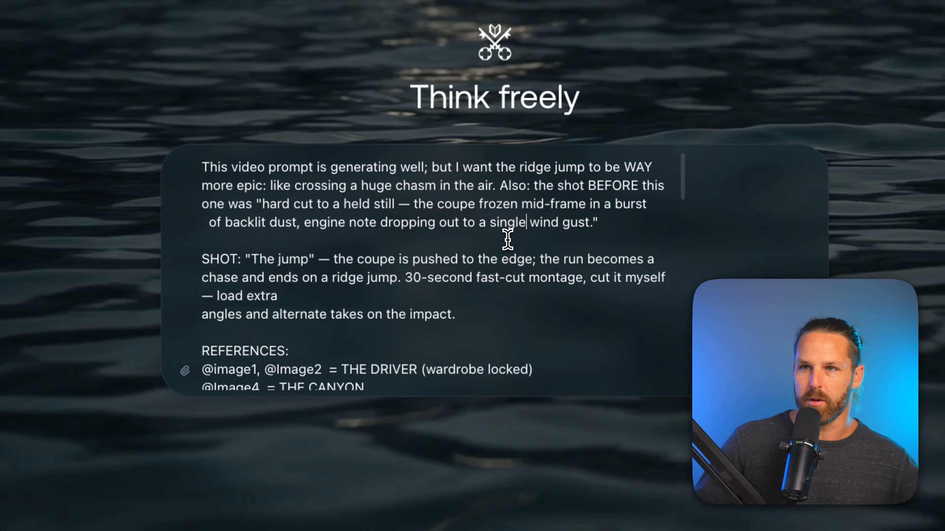
- Add a separate line, "Fix the prompt accordingly but keep all structure, reference image tags, etc", between the notes and the prompt, and send the message
left_click(507, 240)
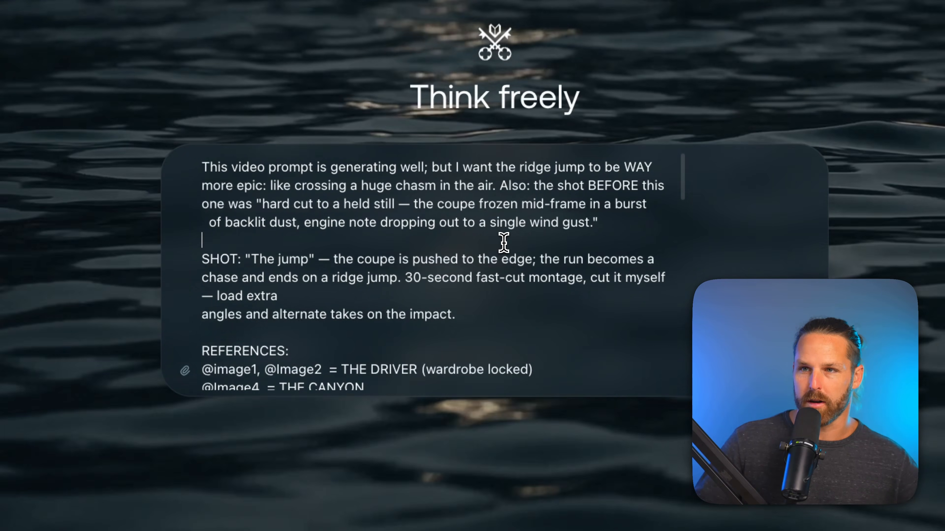
key("Return")
key("Return")
key("Up")
type("Fix ")
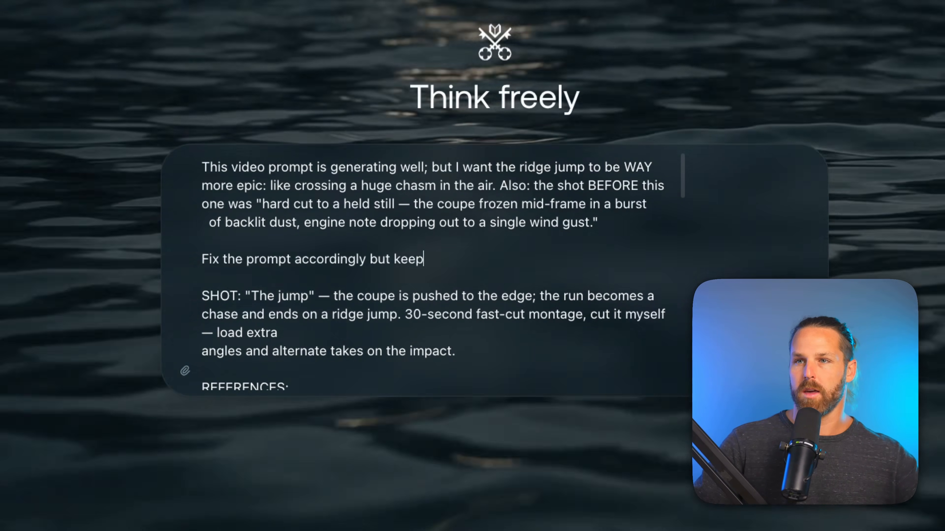
type("the prompt accordingly but keep all structure")
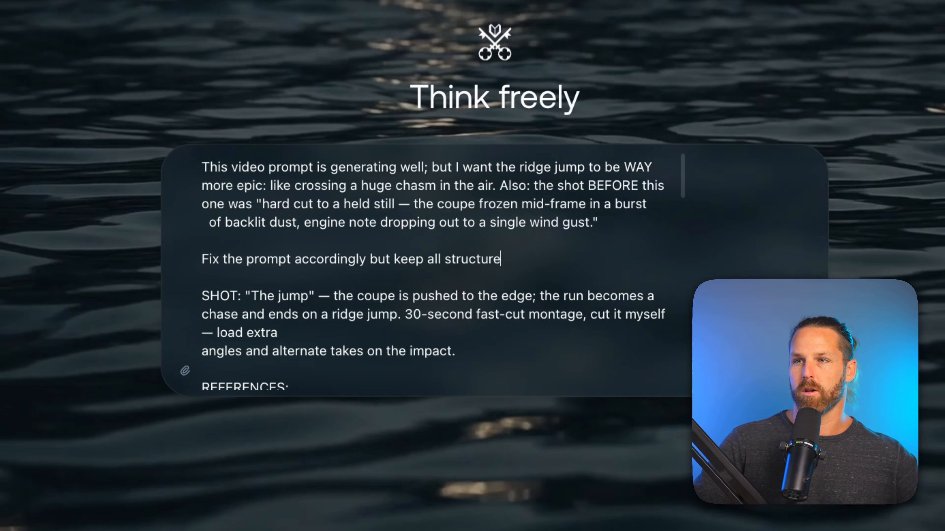
type(", reference image tags")
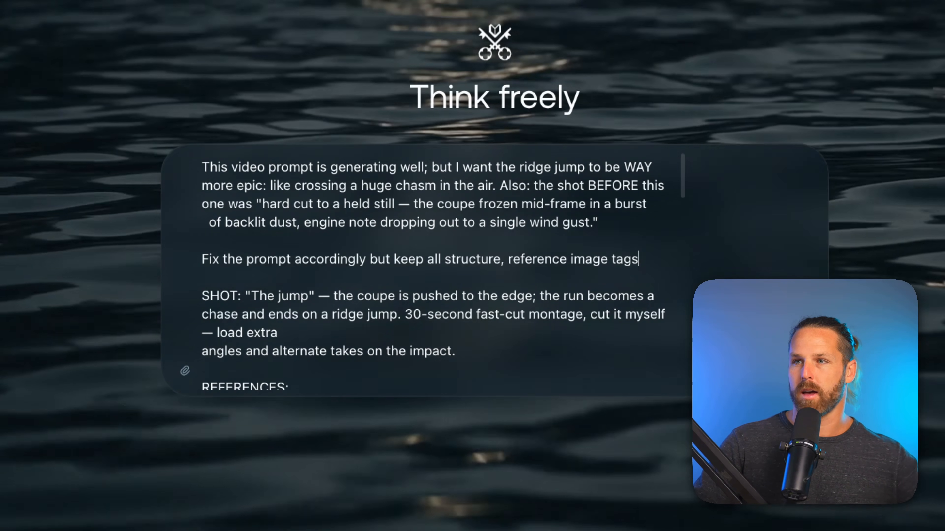
type(", etc the exac")
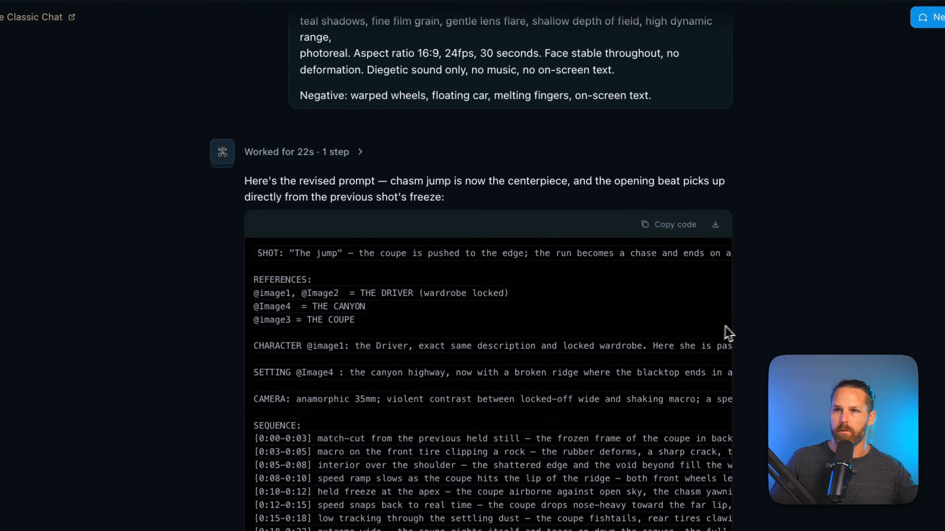
- Replace the video prompt with the chat's revised chasm-jump version, review its sequence, and generate the Seedance 2.5 R2V video
scroll(640, 325, "down", 3)
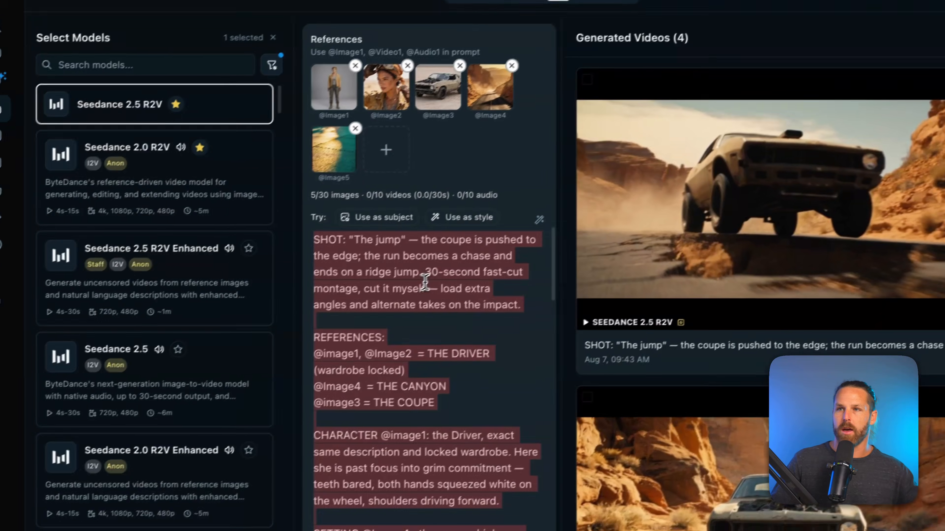
key("BackSpace")
key("ctrl+v")
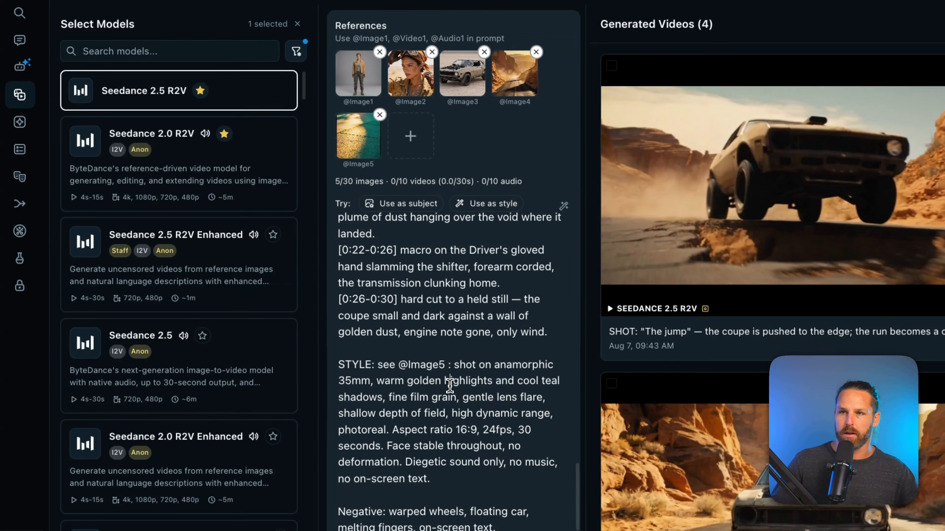
scroll(433, 383, "up", 10)
scroll(441, 265, "up", 5)
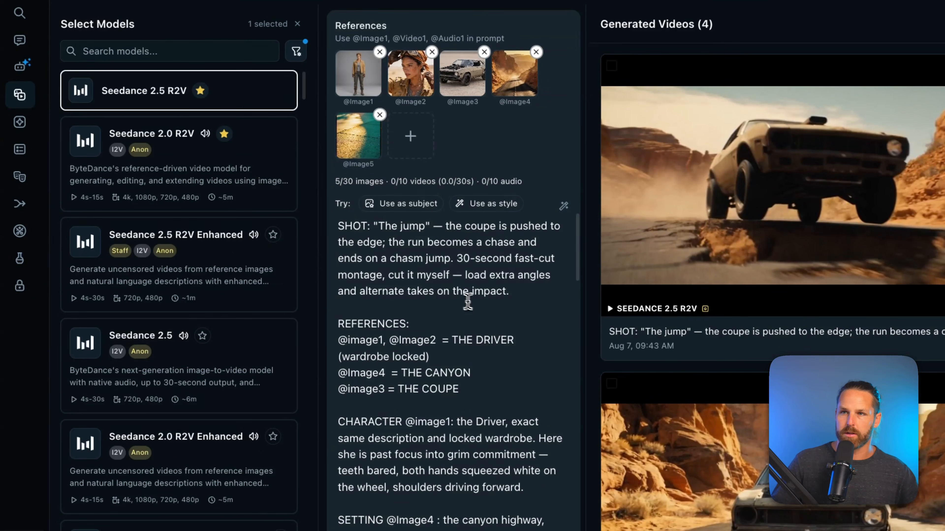
scroll(372, 316, "down", 15)
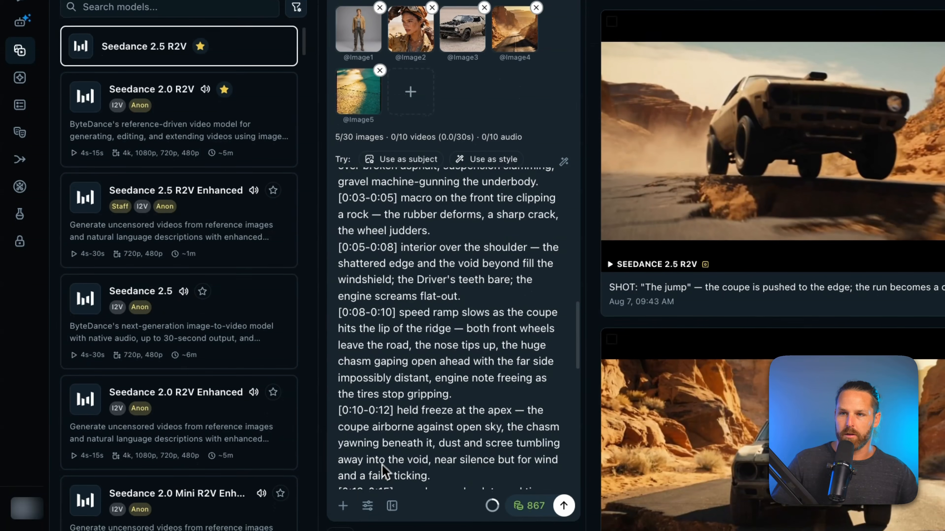
left_click(564, 506)
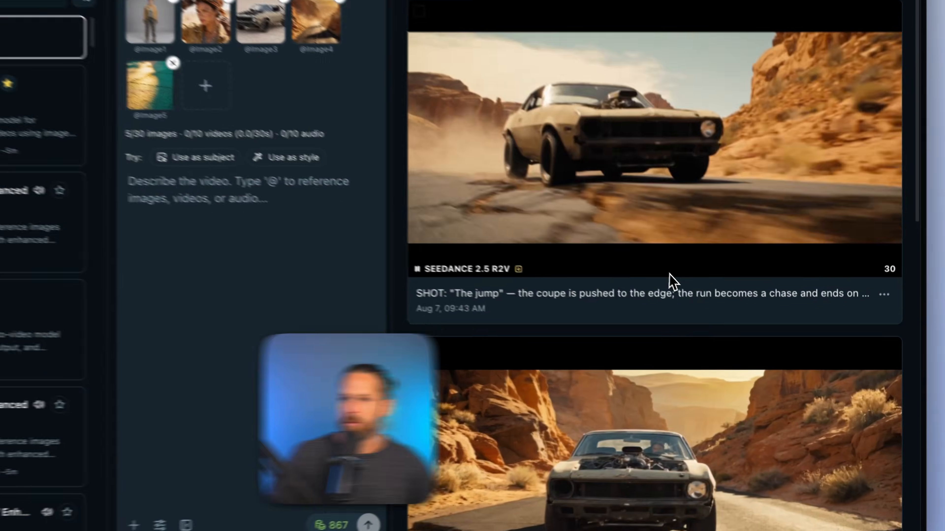
- Open the 09:40 AM "The jump" video, pause it, and scrub through its middle shots past 0:18 and back towards the beginning
scroll(672, 283, "down", 5)
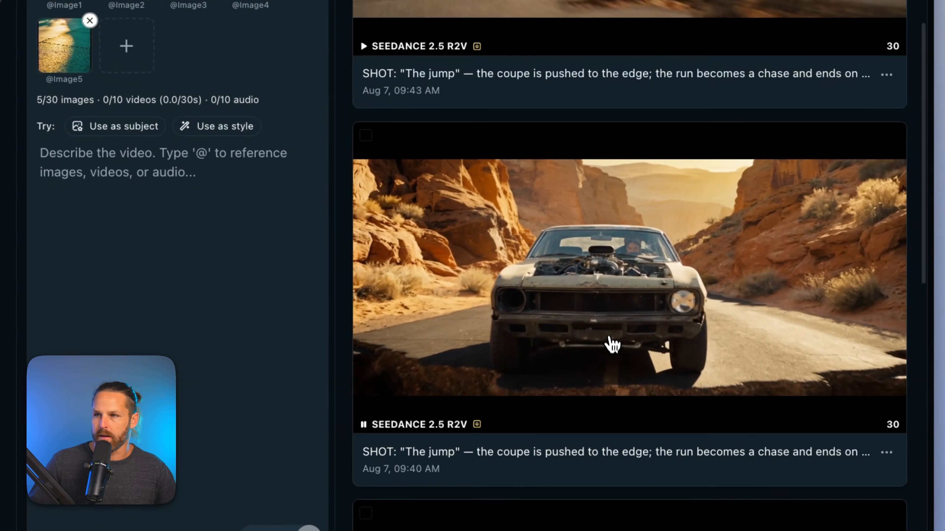
left_click(638, 355)
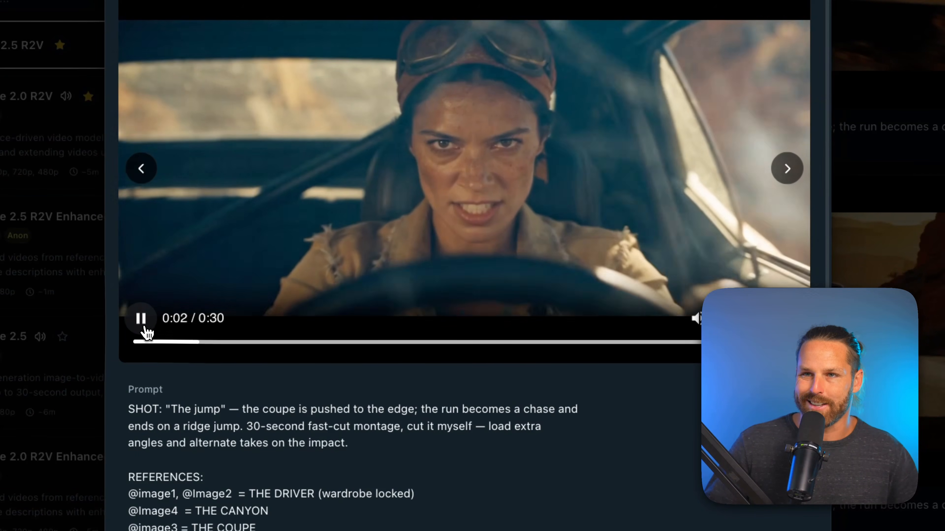
left_click(142, 319)
left_click_drag(203, 341, 477, 344)
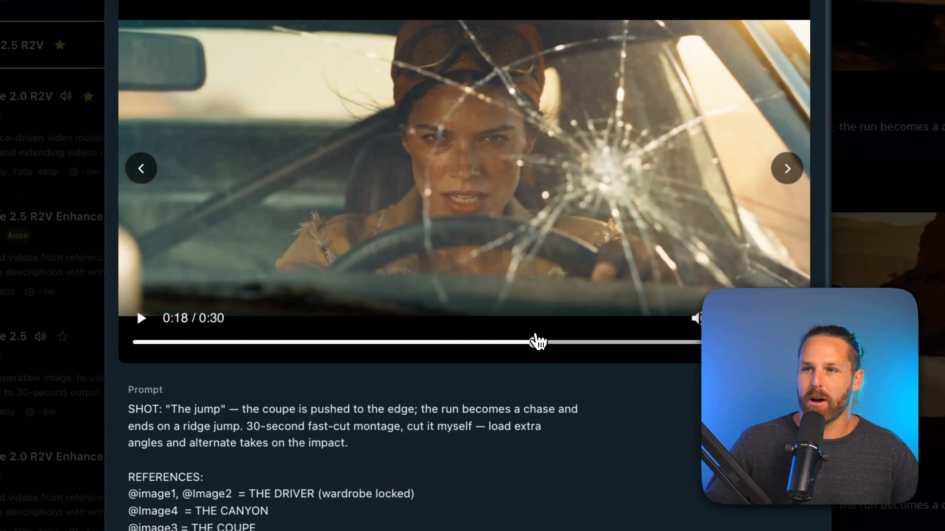
left_click_drag(568, 343, 217, 343)
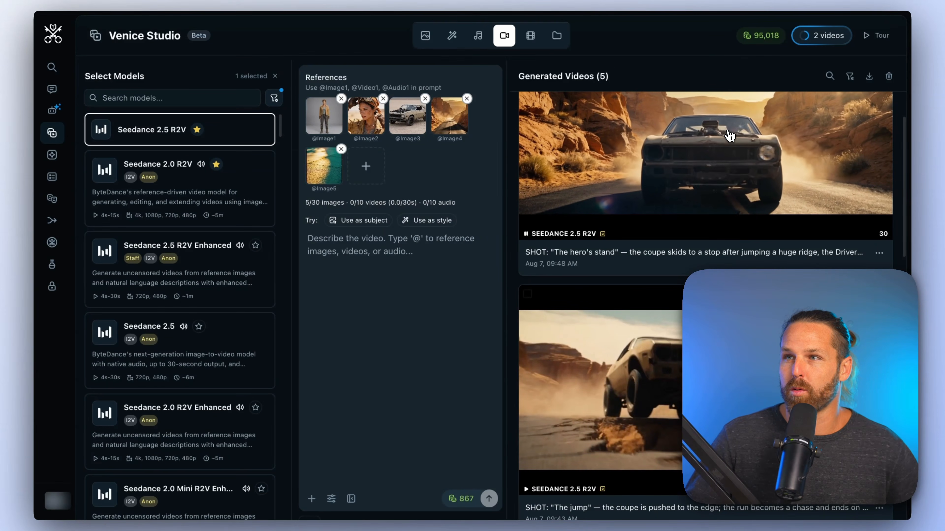
- Open the 09:48 AM "The hero's stand" video, pause and rewind it to the start, and examine its prompt
scroll(729, 134, "up", 2)
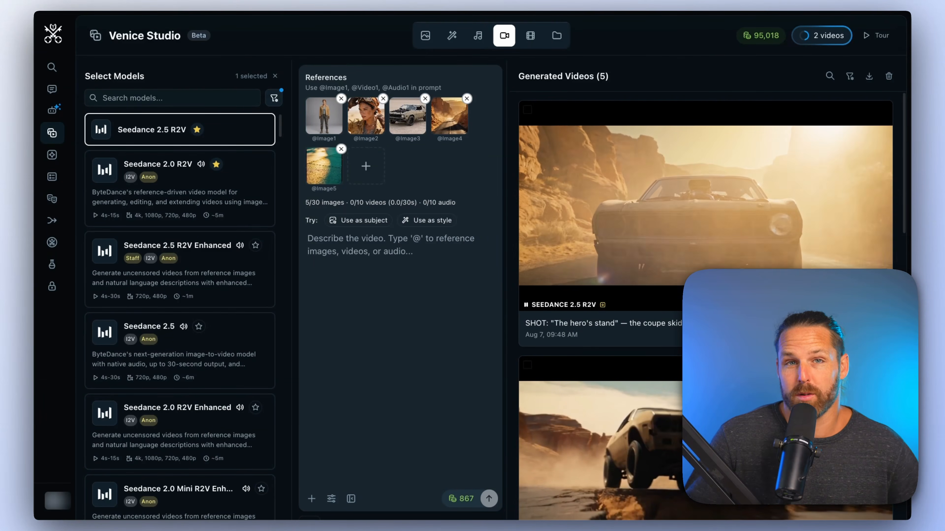
left_click(640, 262)
left_click(252, 314)
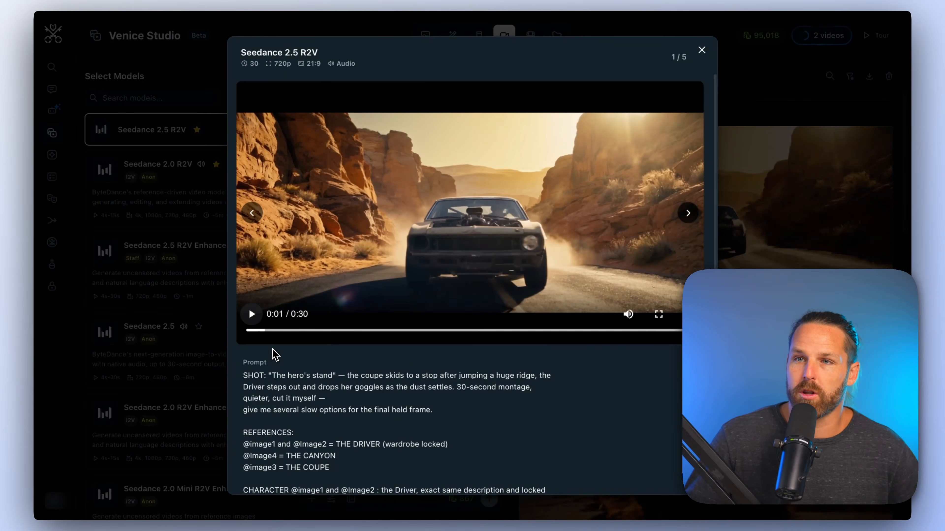
left_click(248, 330)
scroll(267, 353, "down", 5)
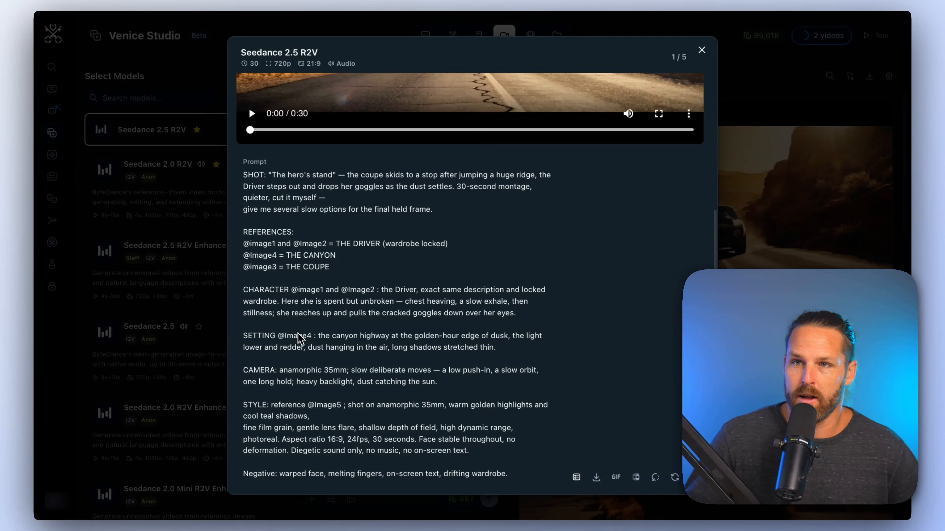
scroll(351, 380, "up", 5)
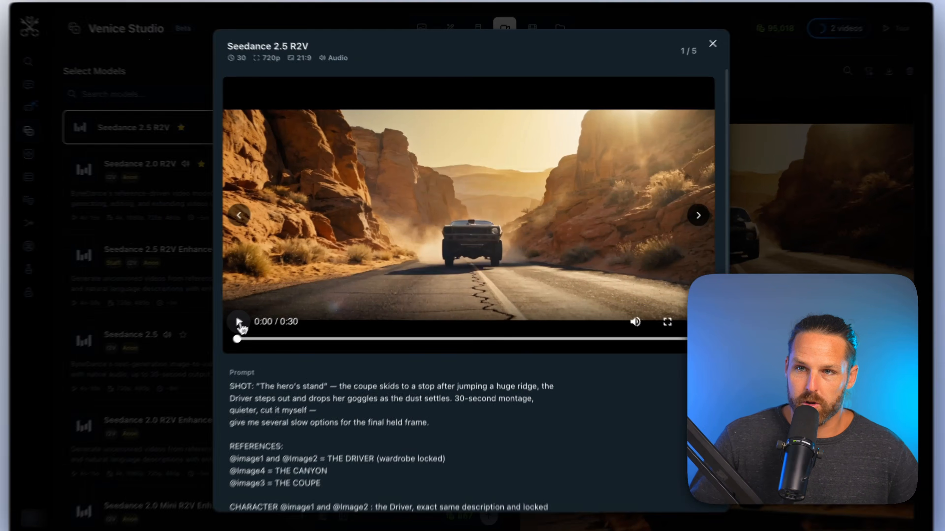